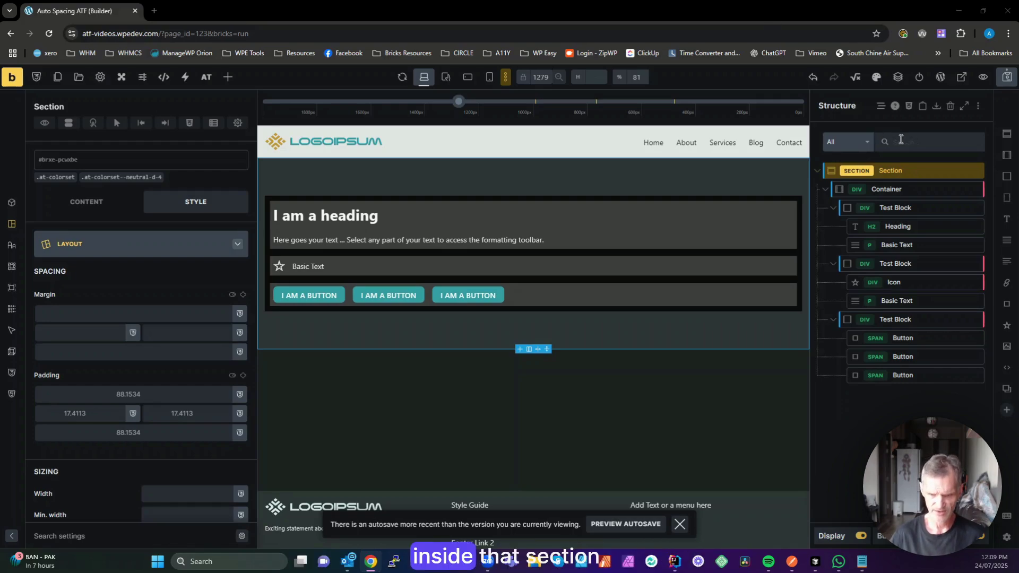
Select the Container to show its var(--at-space--xs) padding on every side
{"action": "left_click", "coordinate": [888, 189]}
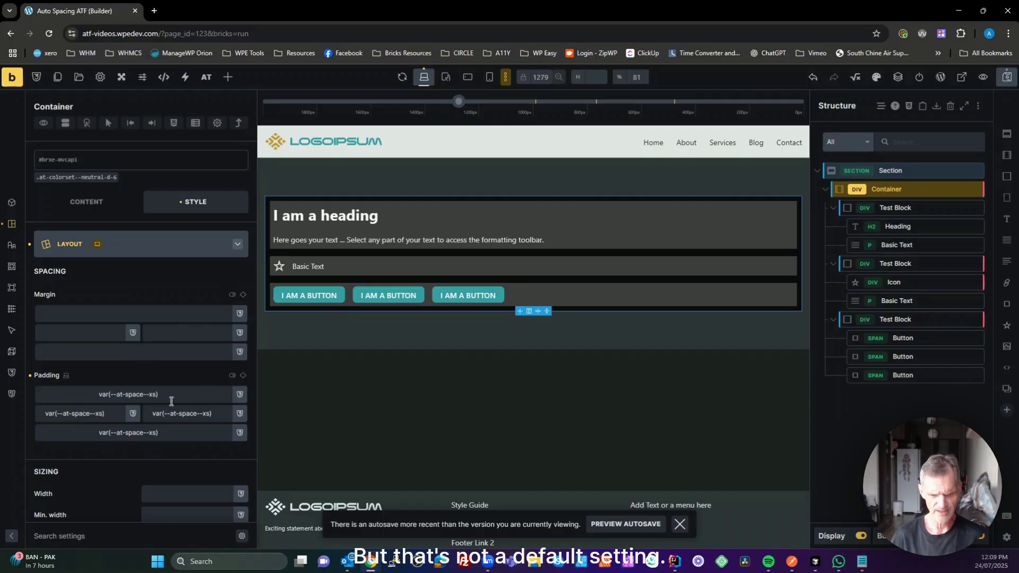
Check the Container's top padding, then view the first Test Block's var(--at-space--2xs) padding
{"action": "left_click_drag", "start_coordinate": [162, 395], "coordinate": [63, 395]}
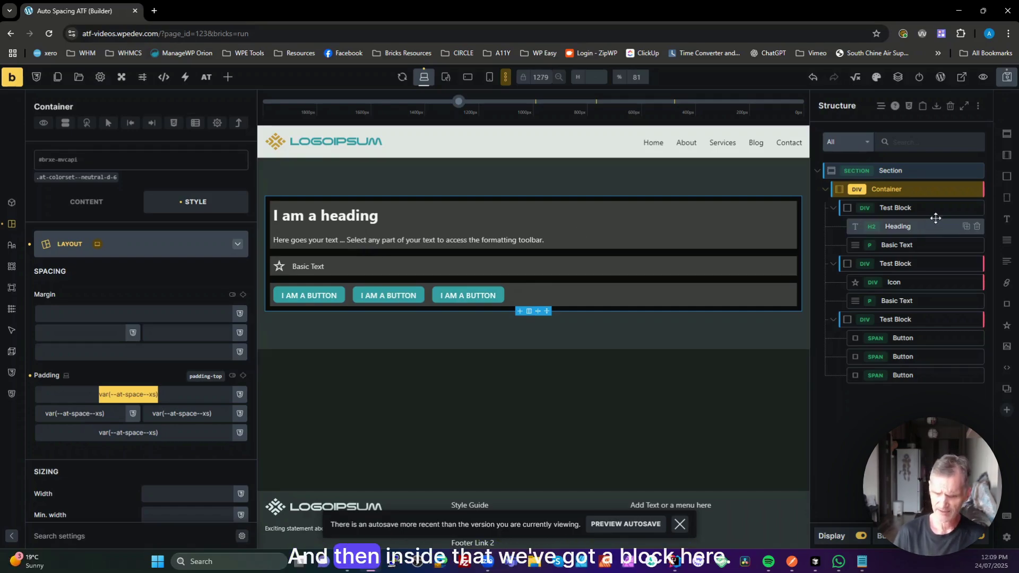
{"action": "left_click", "coordinate": [909, 208]}
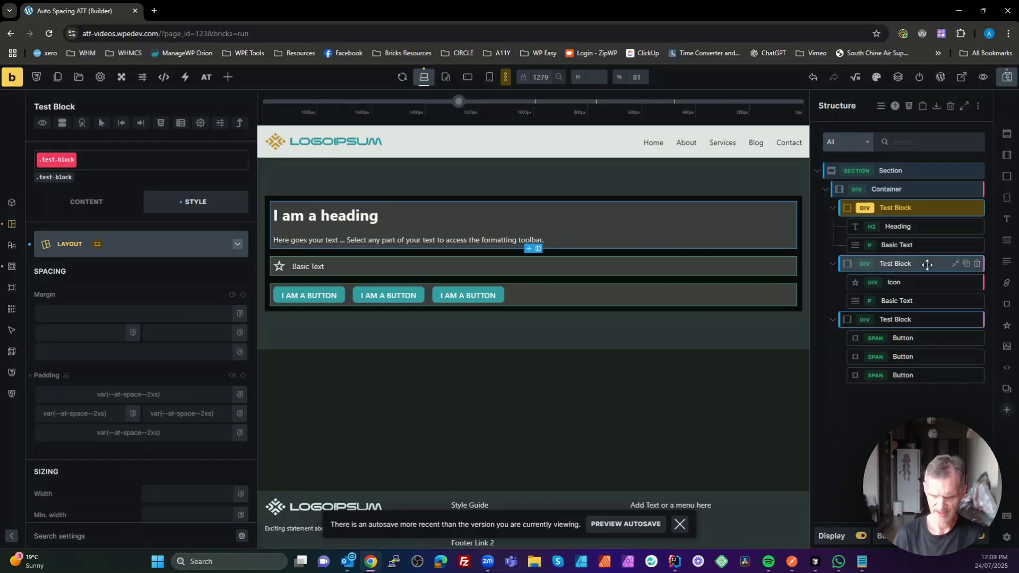
Inspect the second Test Block's layout settings
{"action": "left_click", "coordinate": [982, 269]}
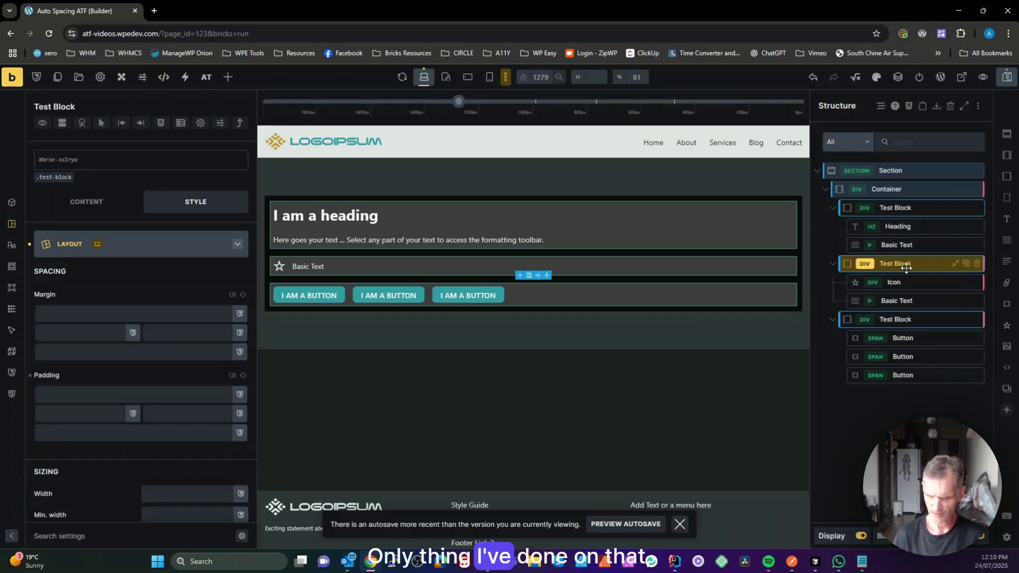
{"action": "left_click", "coordinate": [85, 207]}
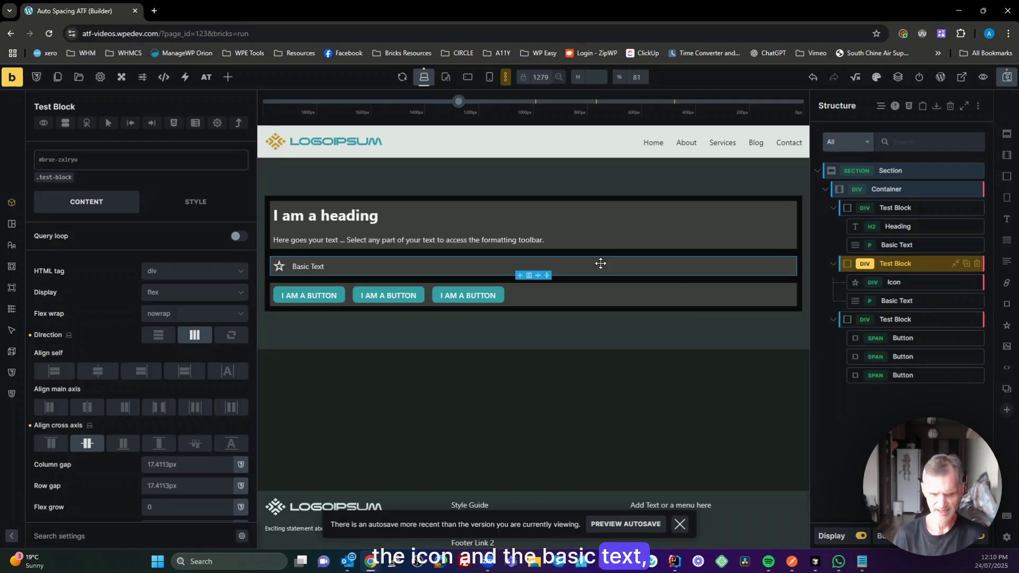
{"action": "scroll", "coordinate": [179, 452], "scroll_direction": "down", "scroll_amount": 1}
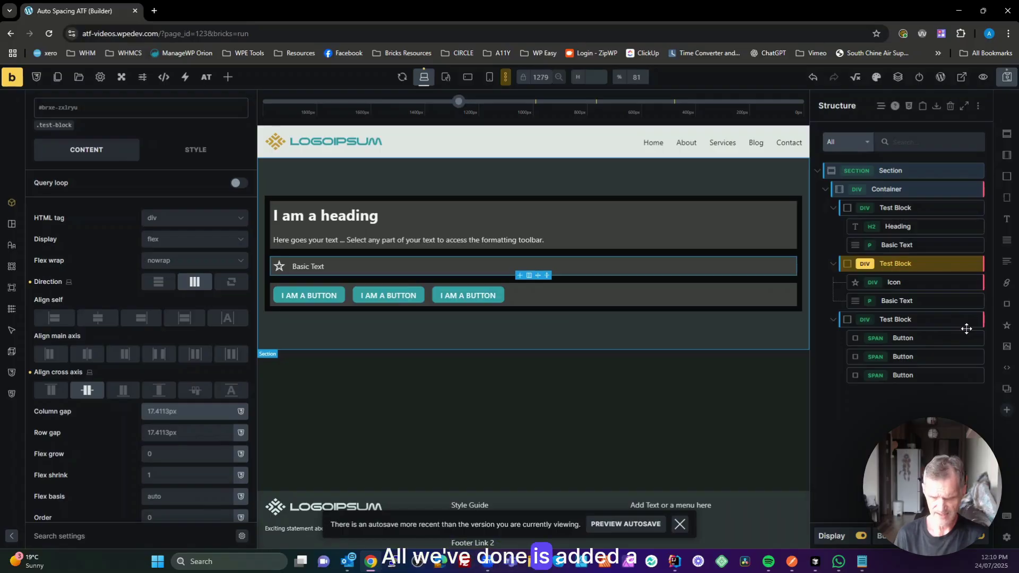
Set the buttons Test Block to a horizontal row with a 17.4113px gap, then deselect it
{"action": "left_click", "coordinate": [907, 320]}
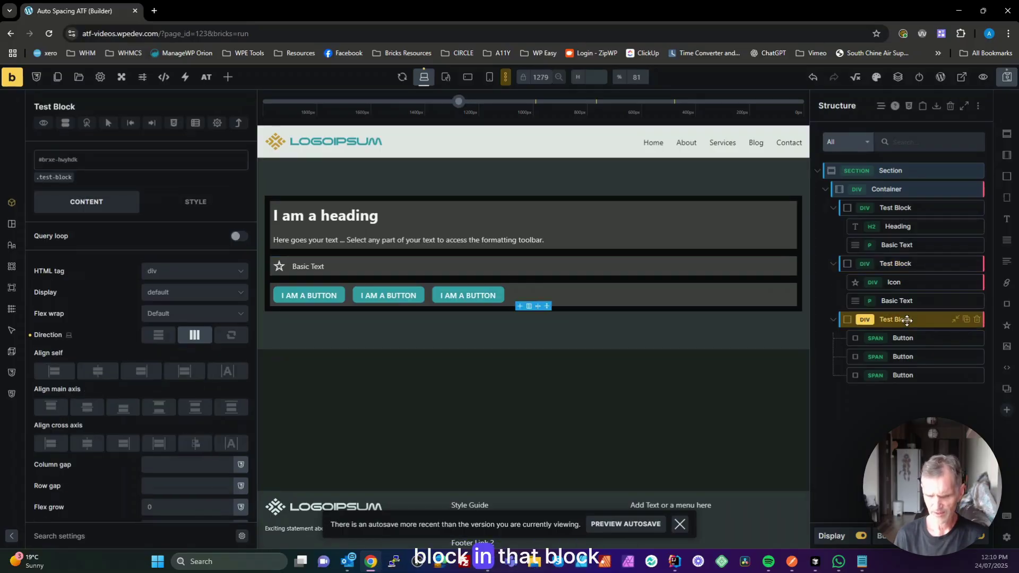
{"action": "left_click", "coordinate": [194, 336]}
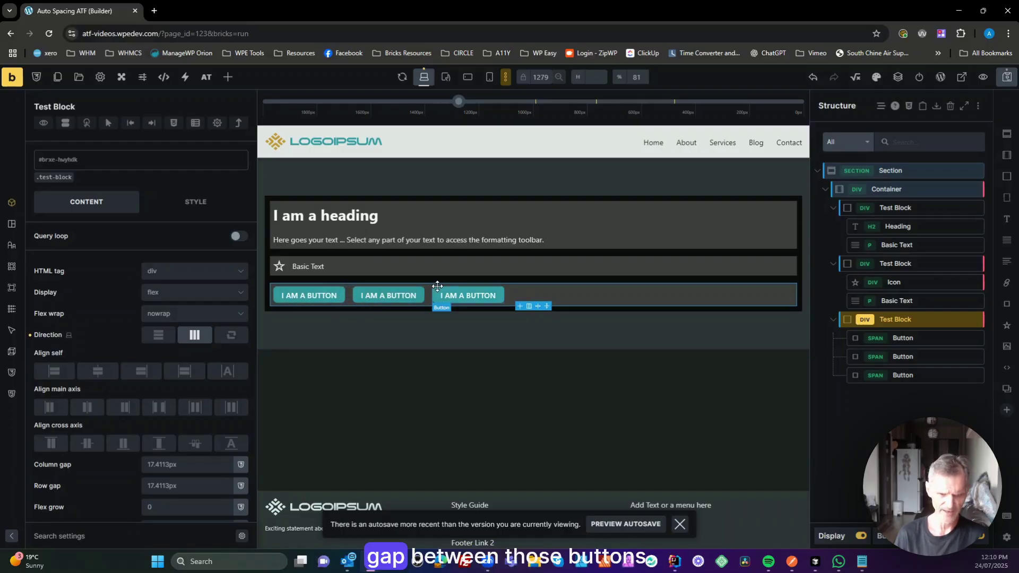
{"action": "left_click", "coordinate": [910, 395]}
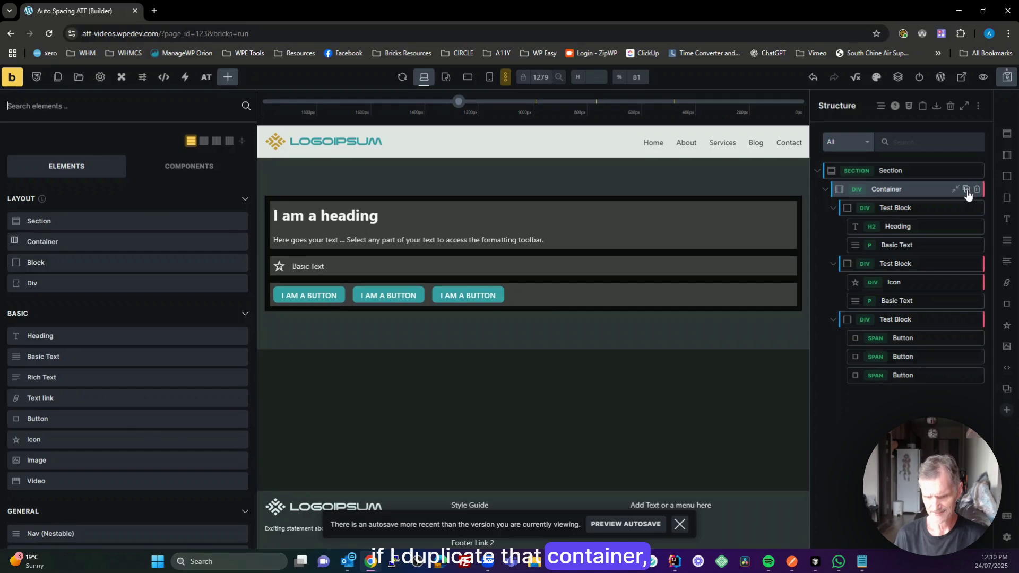
Duplicate the Container so its heading, icon-text and three-button blocks repeat beneath it
{"action": "left_click", "coordinate": [966, 190]}
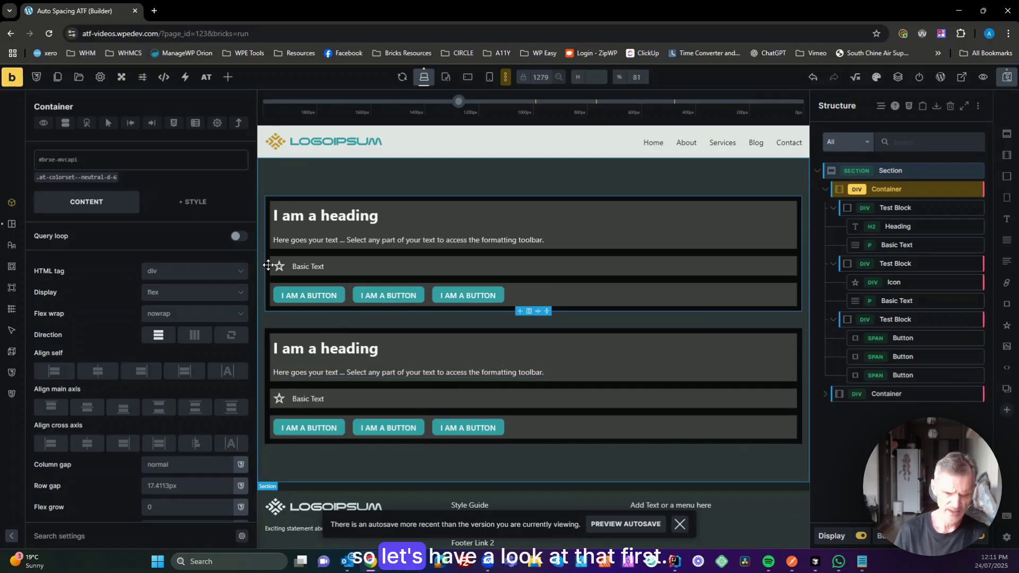
Open Theme Styles > Elements > Section, showing max width var(--at-section-max-width) and row gap var(--at-container-gap)
{"action": "left_click", "coordinate": [100, 77]}
{"action": "left_click", "coordinate": [76, 153]}
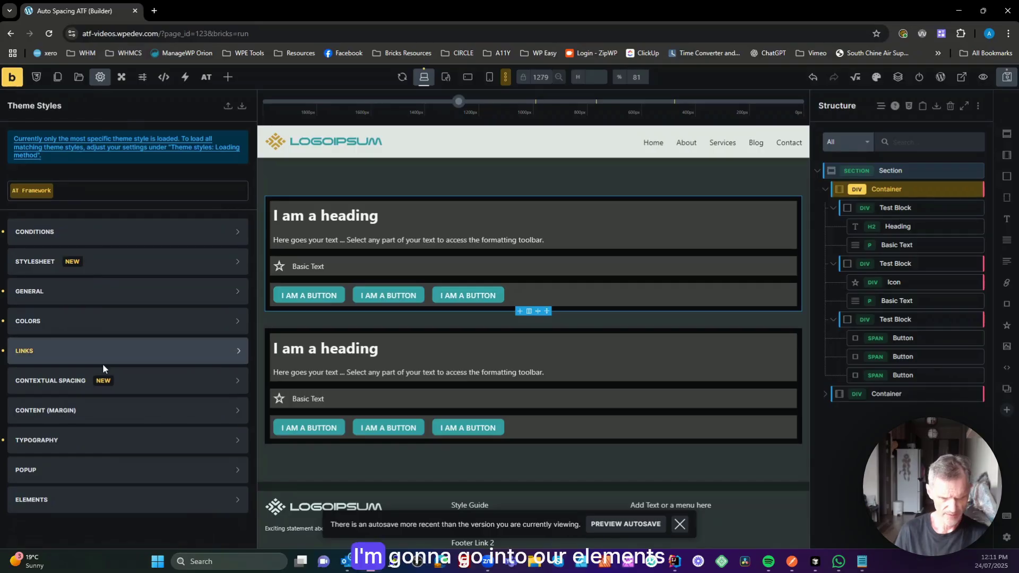
{"action": "left_click", "coordinate": [84, 501]}
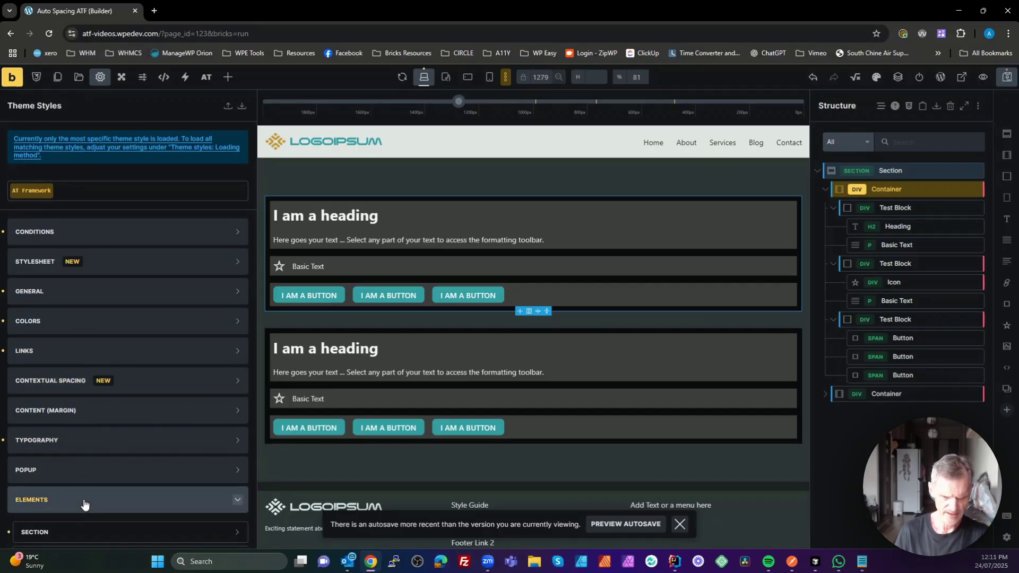
{"action": "scroll", "coordinate": [103, 473], "scroll_direction": "down", "scroll_amount": 5}
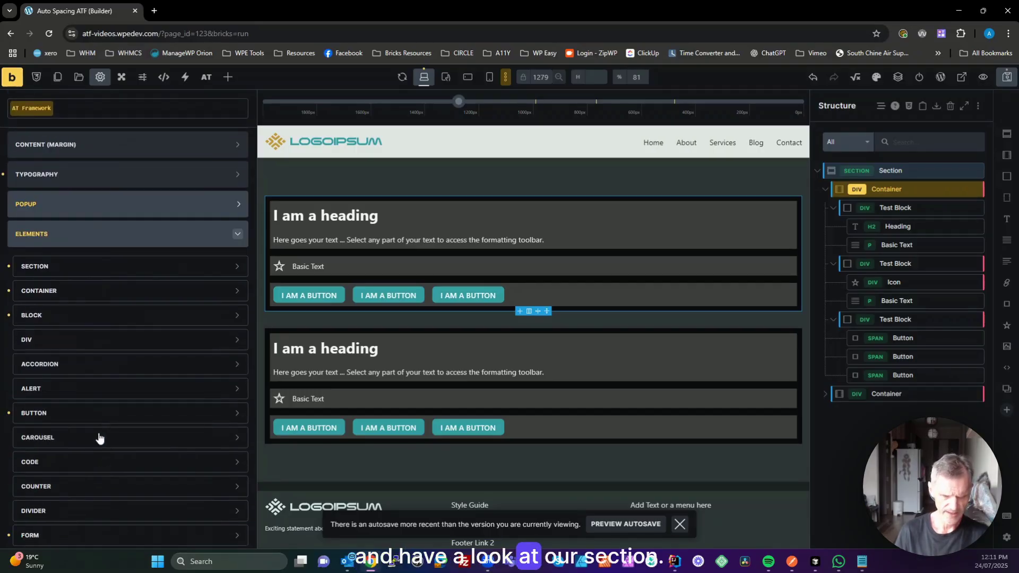
{"action": "left_click", "coordinate": [70, 267]}
{"action": "scroll", "coordinate": [164, 382], "scroll_direction": "down", "scroll_amount": 1}
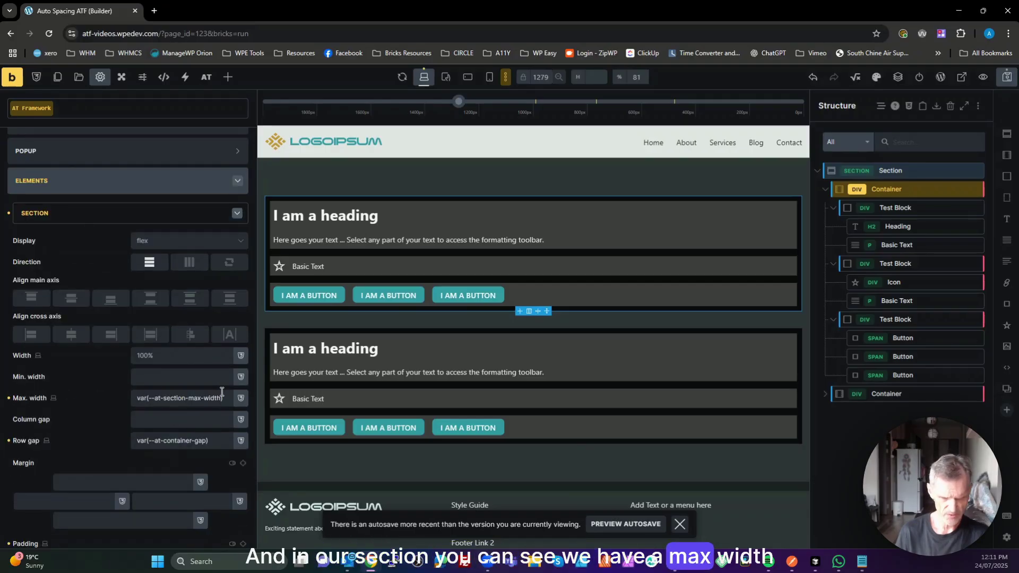
{"action": "left_click_drag", "start_coordinate": [222, 397], "coordinate": [112, 406]}
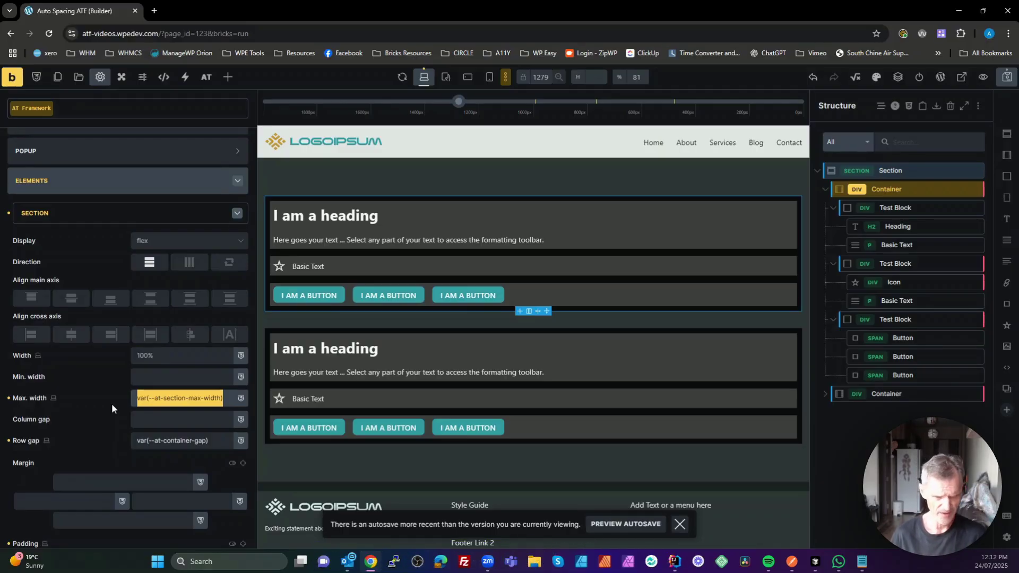
Review the Section's row gap, max width and padding variables (section-padding-block, gutter)
{"action": "left_click_drag", "start_coordinate": [217, 443], "coordinate": [117, 441]}
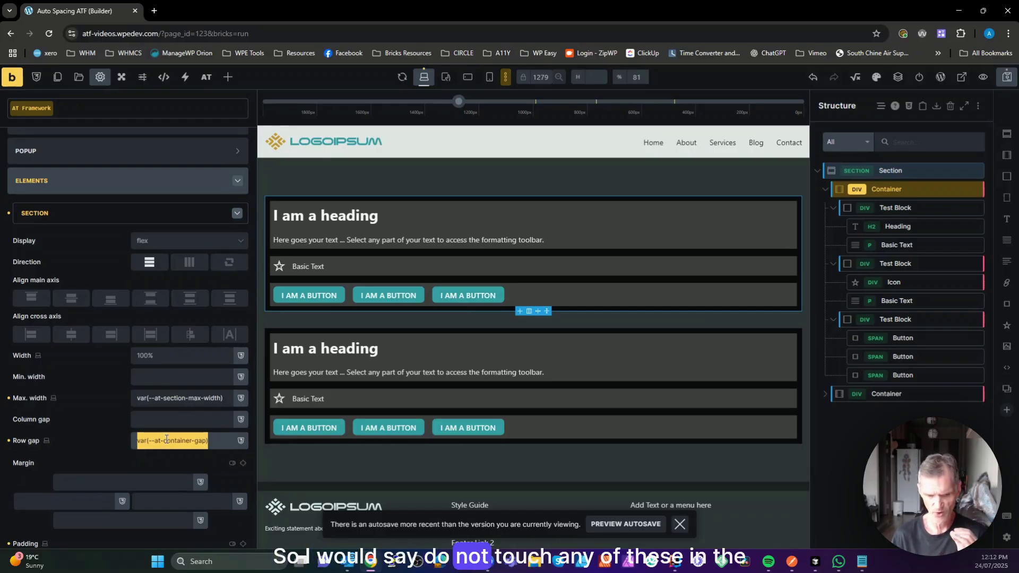
{"action": "left_click", "coordinate": [194, 398]}
{"action": "left_click", "coordinate": [193, 440]}
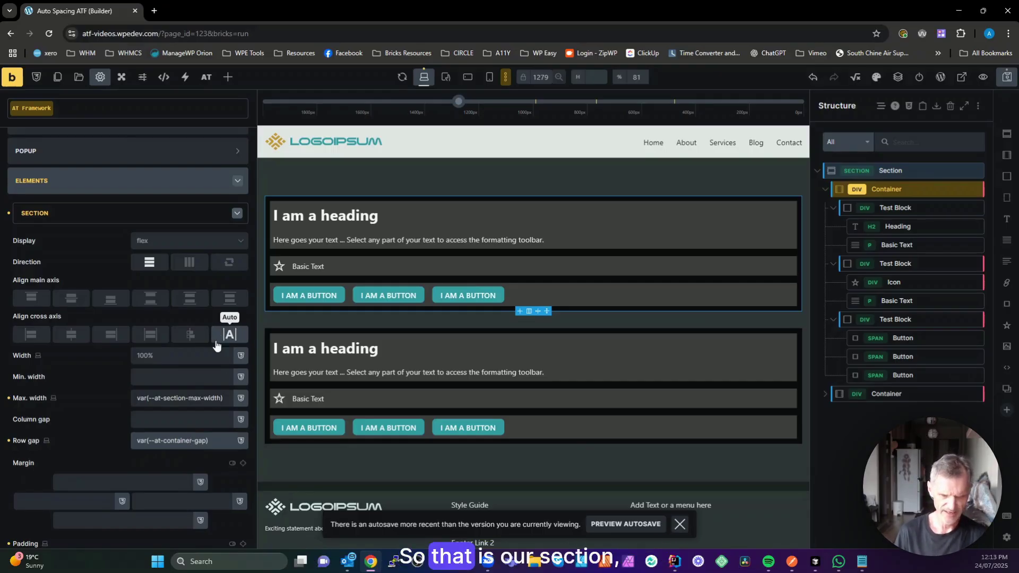
{"action": "scroll", "coordinate": [208, 401], "scroll_direction": "down", "scroll_amount": 3}
{"action": "scroll", "coordinate": [208, 400], "scroll_direction": "down", "scroll_amount": 1}
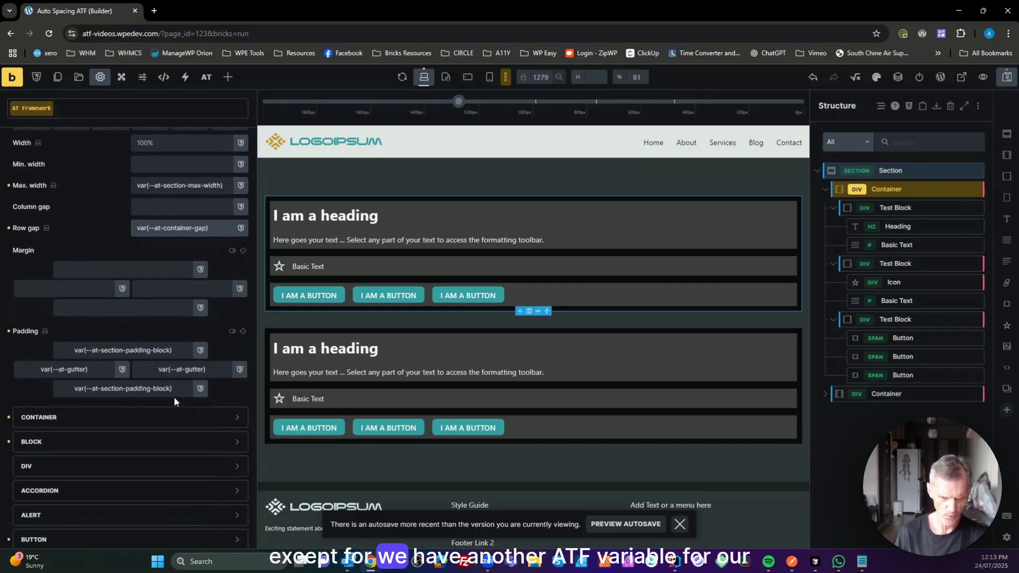
{"action": "left_click_drag", "start_coordinate": [173, 350], "coordinate": [40, 349]}
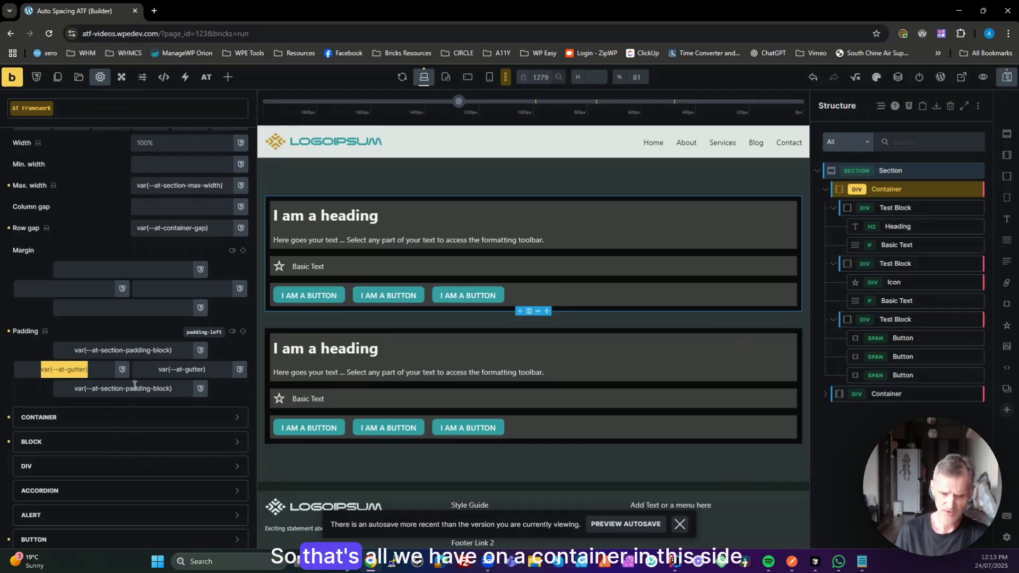
Expand the theme style's Container element and inspect its max width variable
{"action": "left_click", "coordinate": [132, 417]}
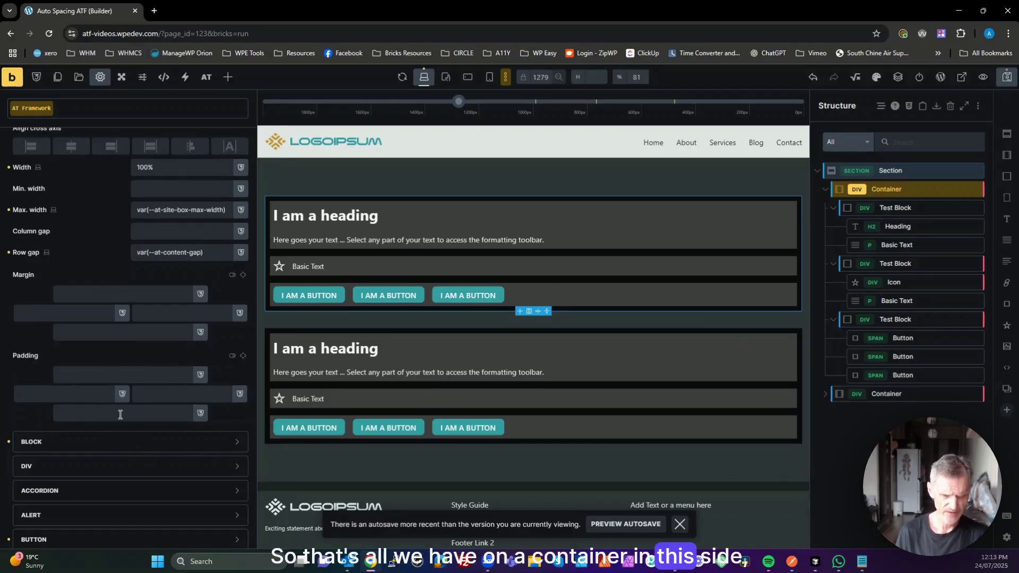
{"action": "scroll", "coordinate": [131, 356], "scroll_direction": "up", "scroll_amount": 4}
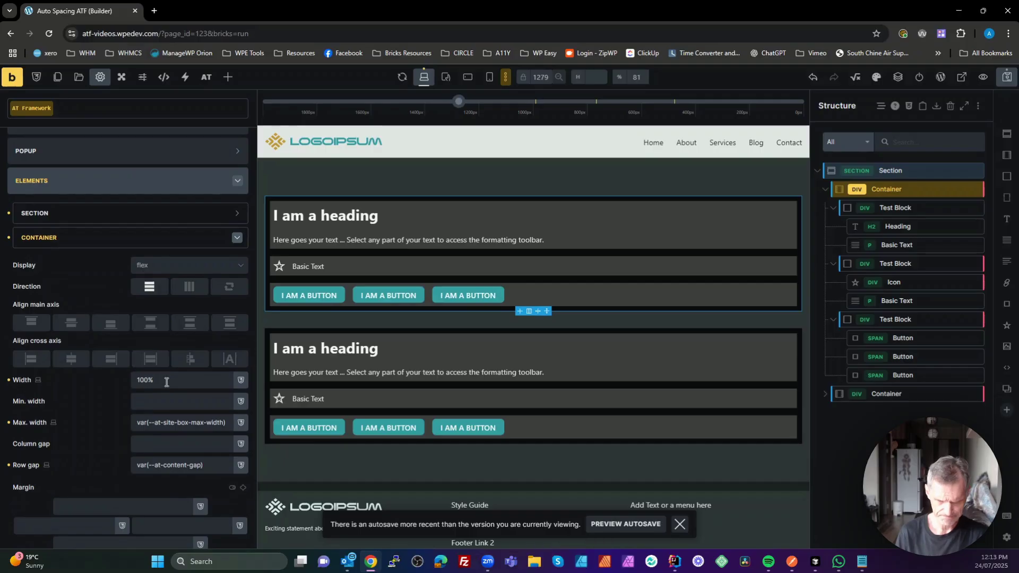
{"action": "left_click_drag", "start_coordinate": [225, 422], "coordinate": [129, 421]}
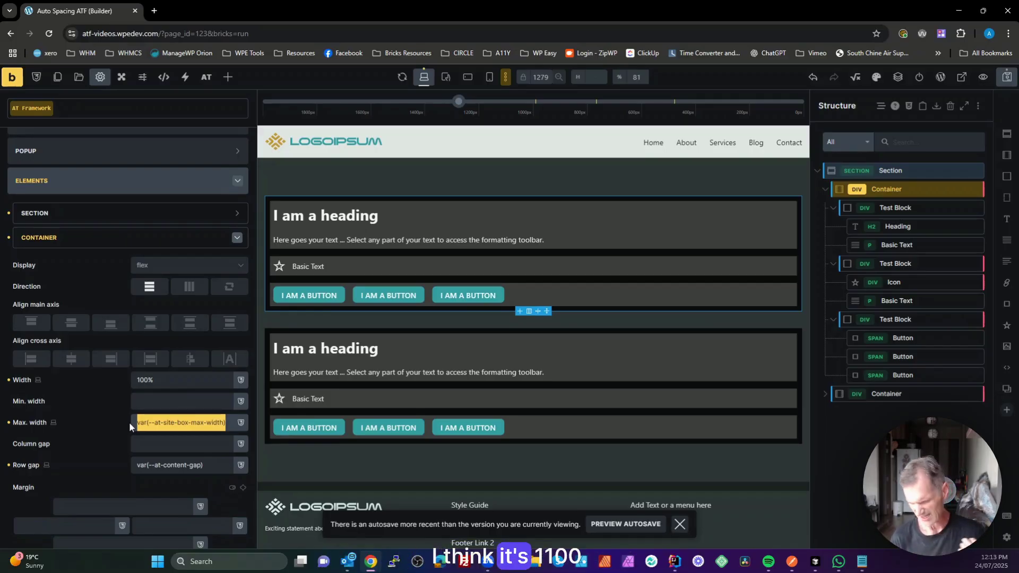
{"action": "left_click", "coordinate": [162, 421]}
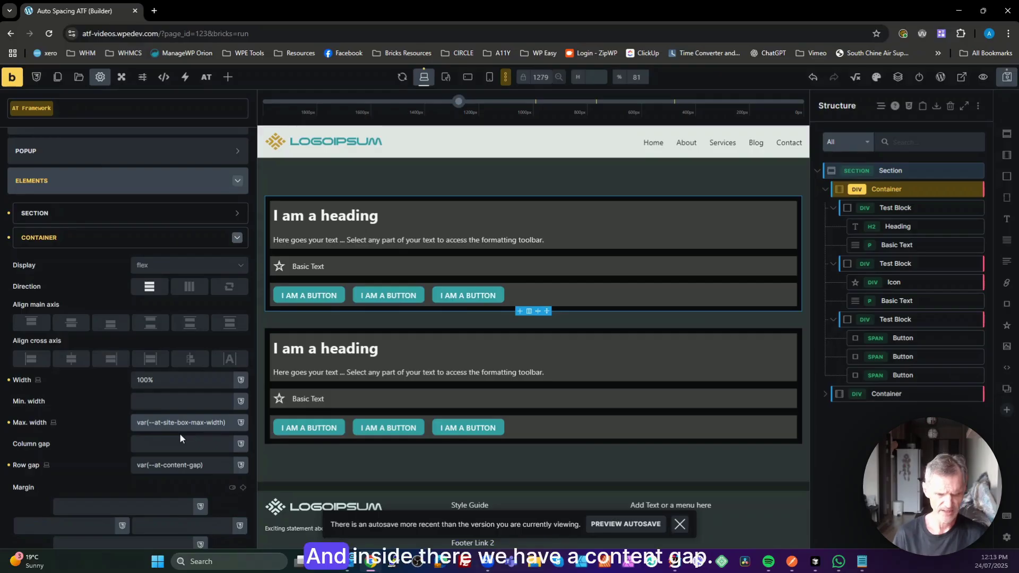
Inspect the Container's row and column gap variables, then collapse the Container settings
{"action": "left_click_drag", "start_coordinate": [214, 465], "coordinate": [106, 465]}
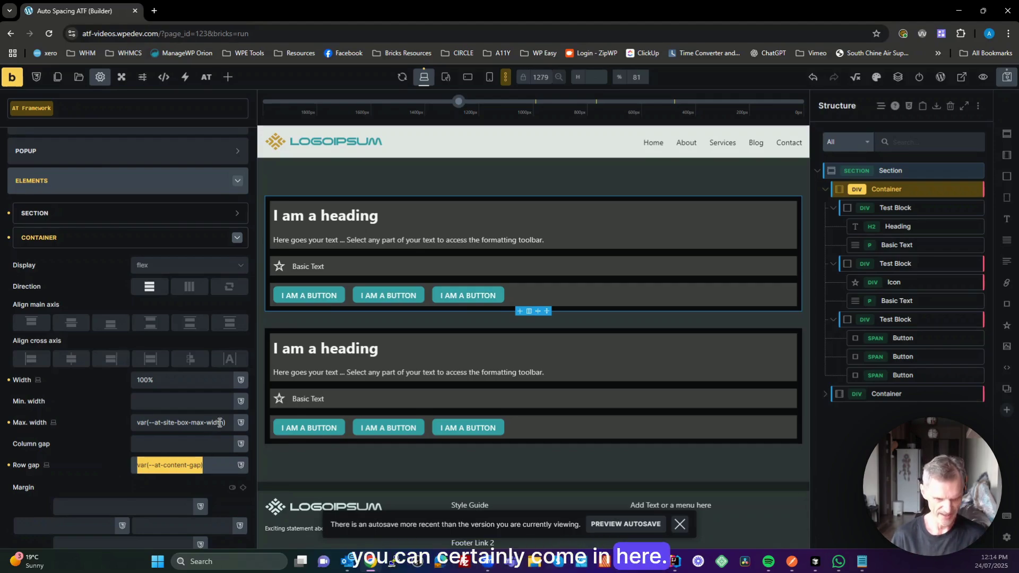
{"action": "left_click_drag", "start_coordinate": [197, 469], "coordinate": [120, 465]}
{"action": "left_click", "coordinate": [156, 443]}
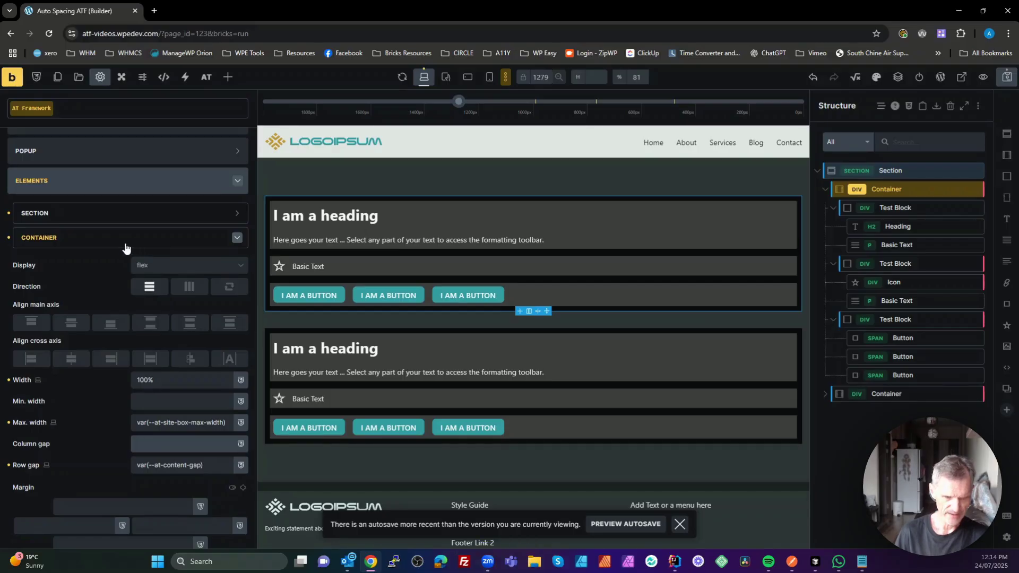
{"action": "left_click", "coordinate": [125, 245]}
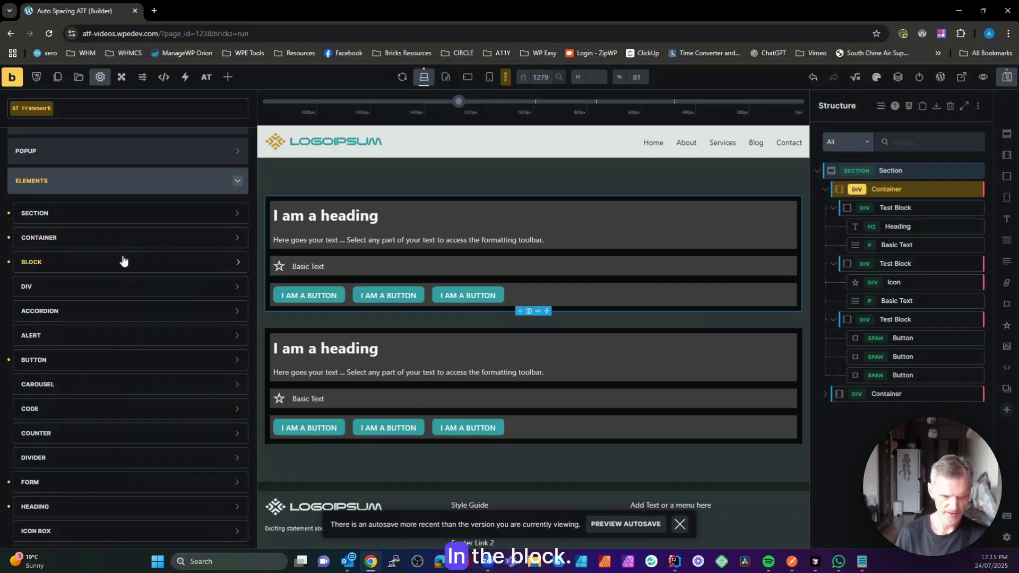
{"action": "left_click", "coordinate": [124, 261]}
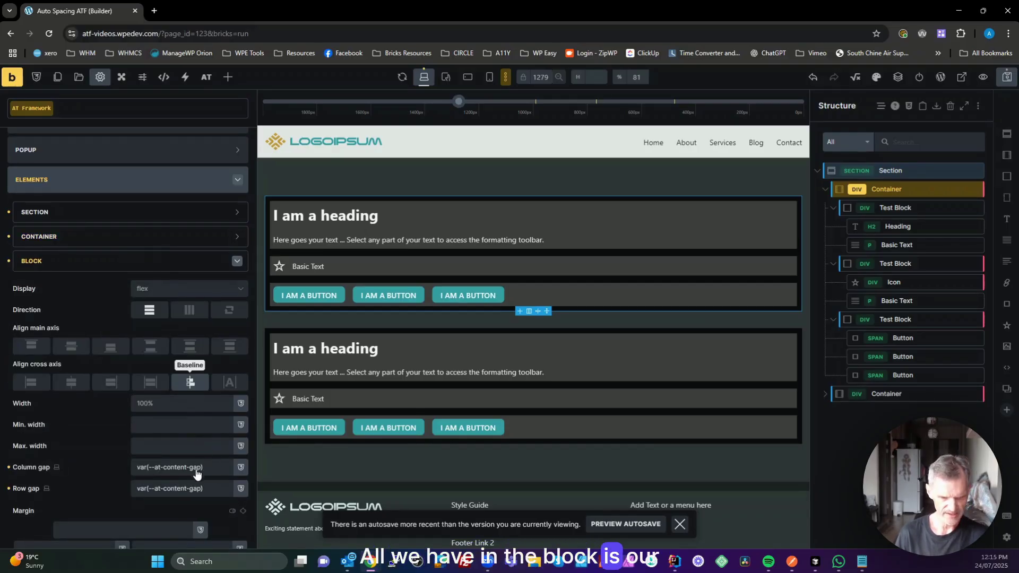
{"action": "scroll", "coordinate": [205, 472], "scroll_direction": "down", "scroll_amount": 2}
{"action": "triple_click", "coordinate": [212, 364]}
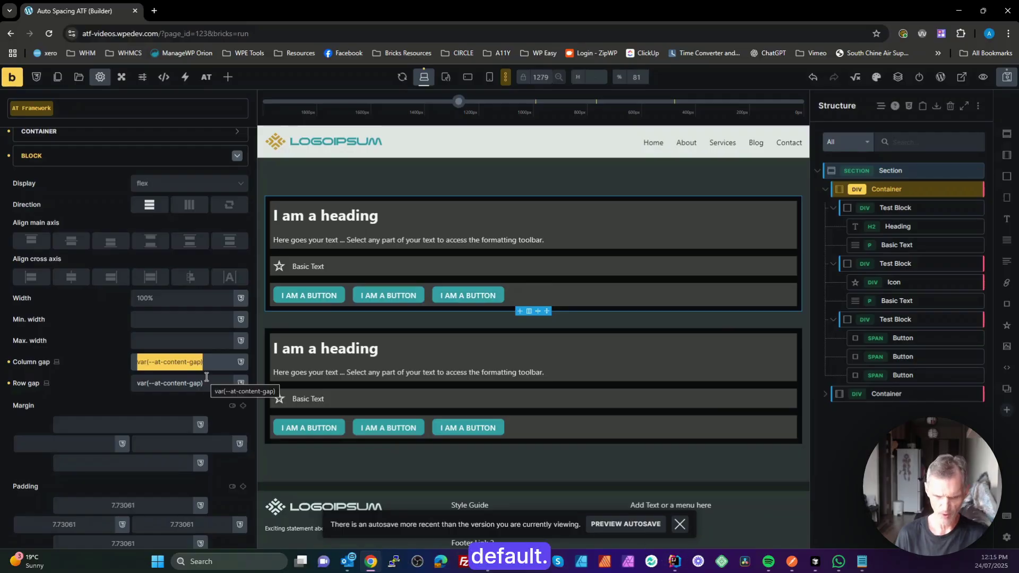
{"action": "scroll", "coordinate": [207, 377], "scroll_direction": "down", "scroll_amount": 2}
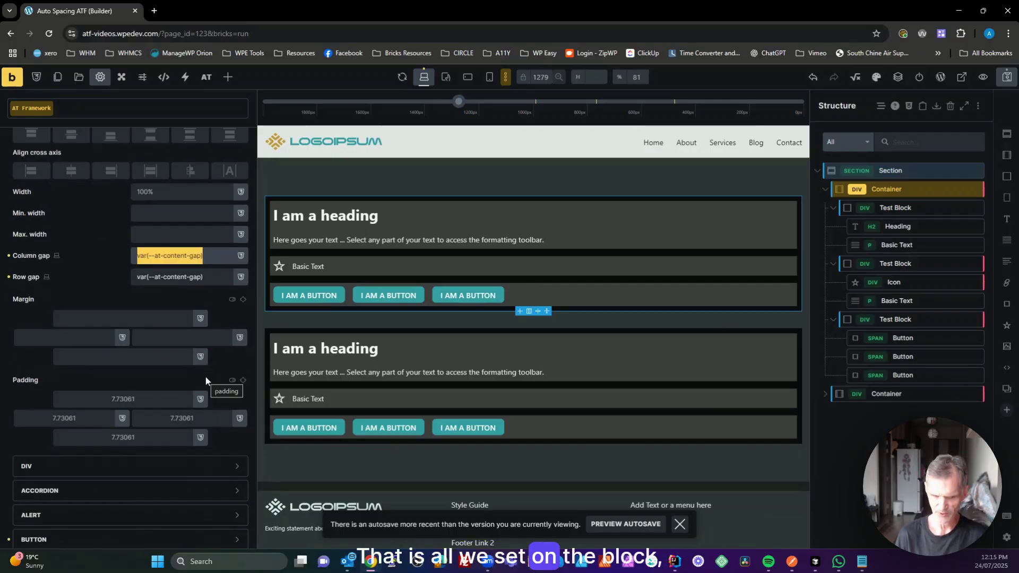
{"action": "scroll", "coordinate": [206, 376], "scroll_direction": "up", "scroll_amount": 5}
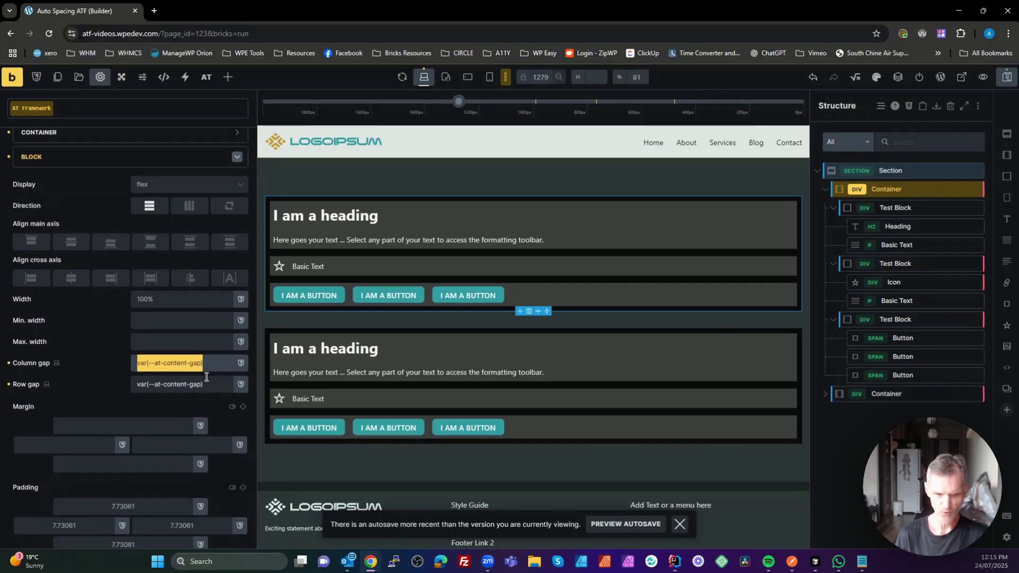
{"action": "left_click", "coordinate": [86, 316]}
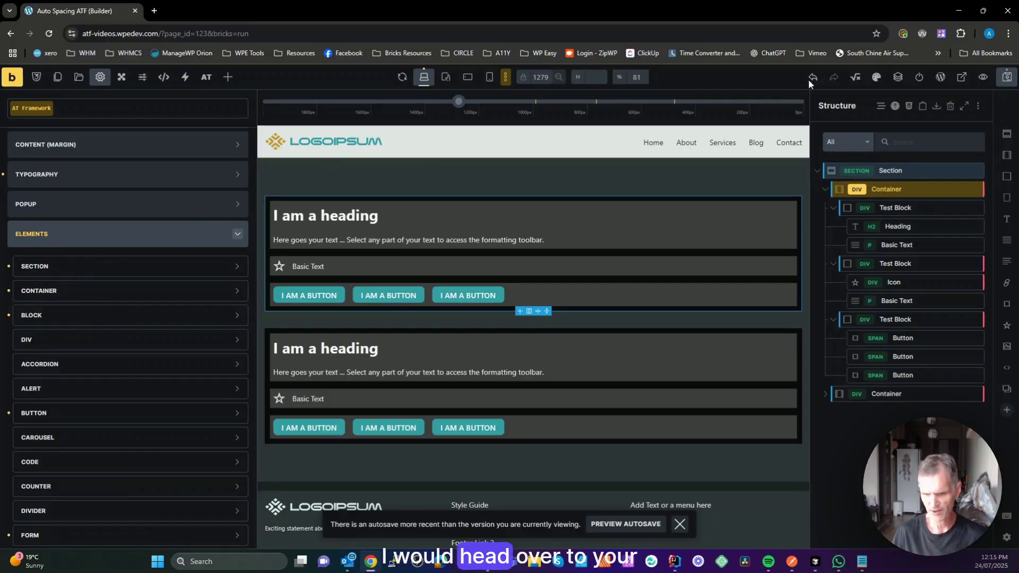
Show the Site variables: site box max-width 1300px, section max-width 100%, blog width 900px
{"action": "left_click", "coordinate": [855, 80]}
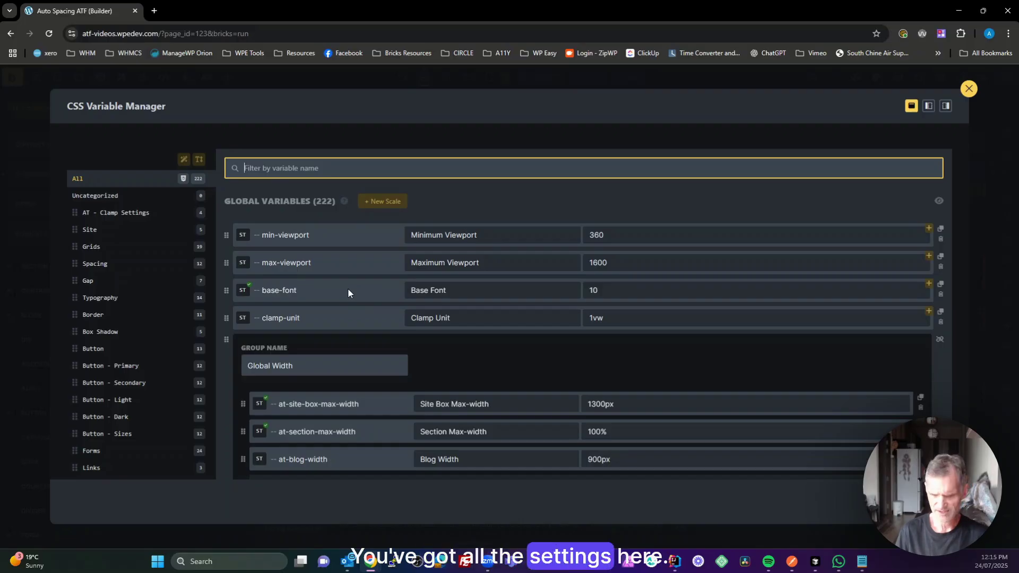
{"action": "left_click", "coordinate": [91, 231]}
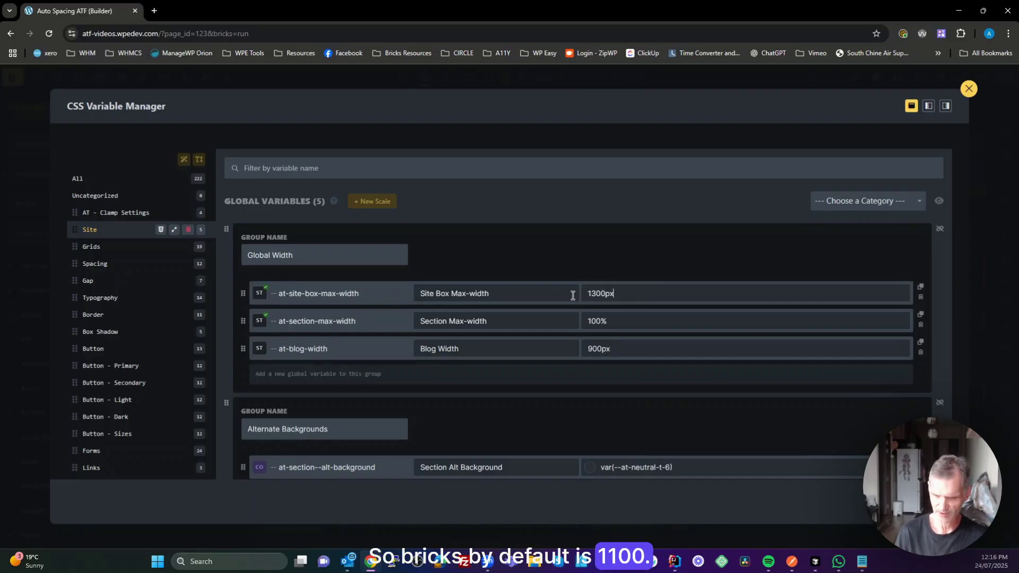
{"action": "left_click", "coordinate": [629, 302]}
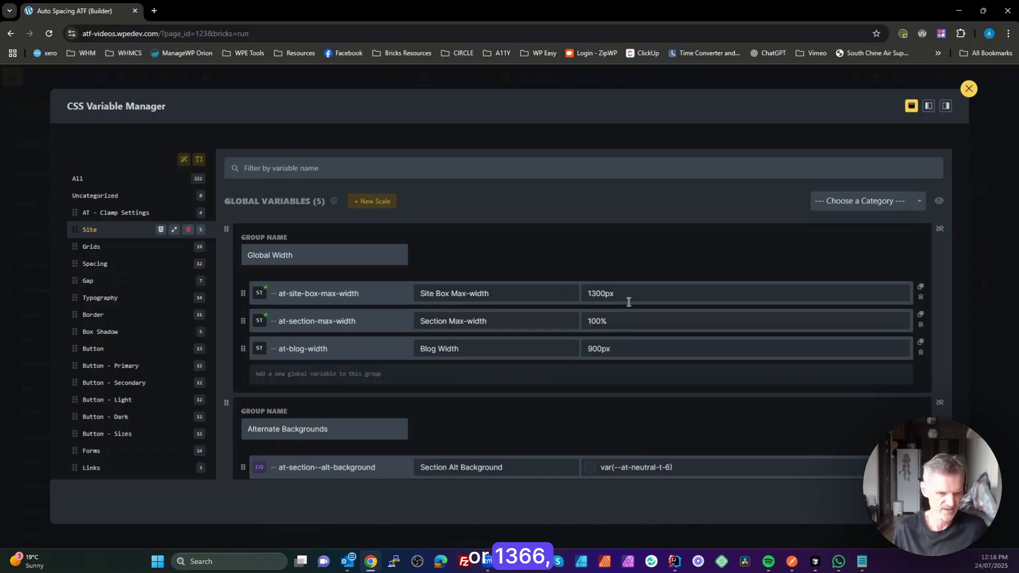
{"action": "left_click_drag", "start_coordinate": [629, 297], "coordinate": [538, 287]}
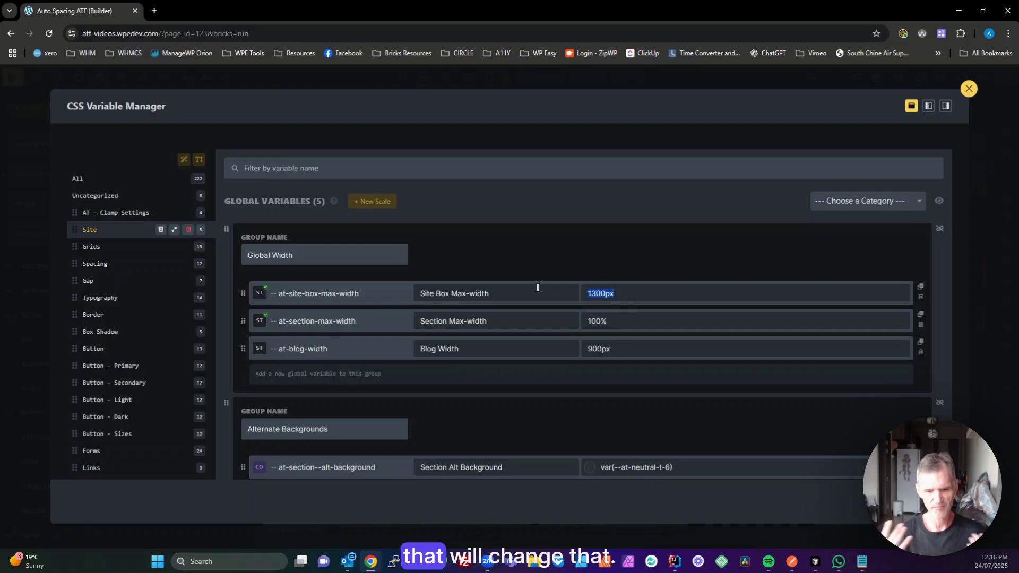
{"action": "left_click", "coordinate": [613, 319]}
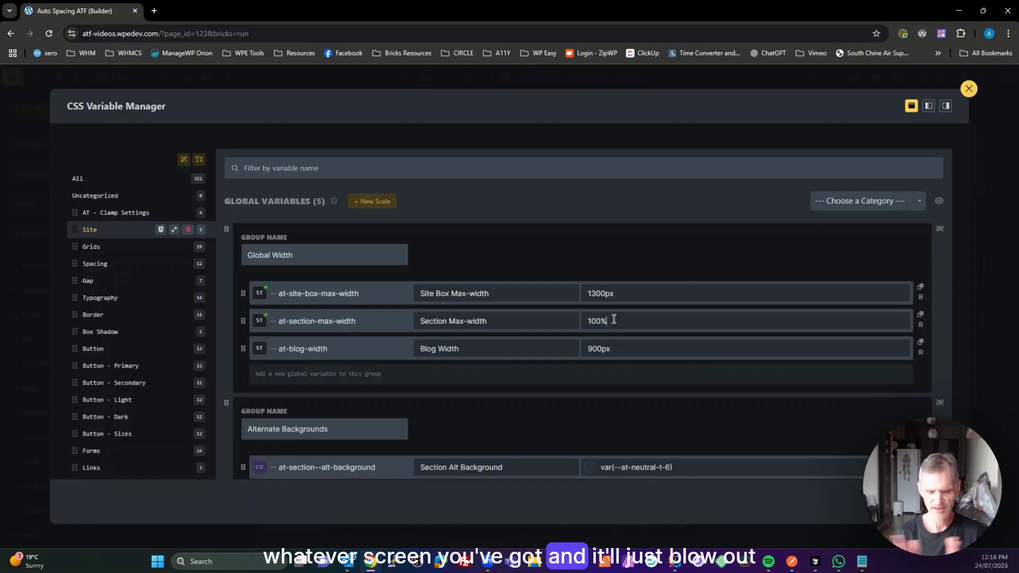
{"action": "left_click", "coordinate": [613, 319]}
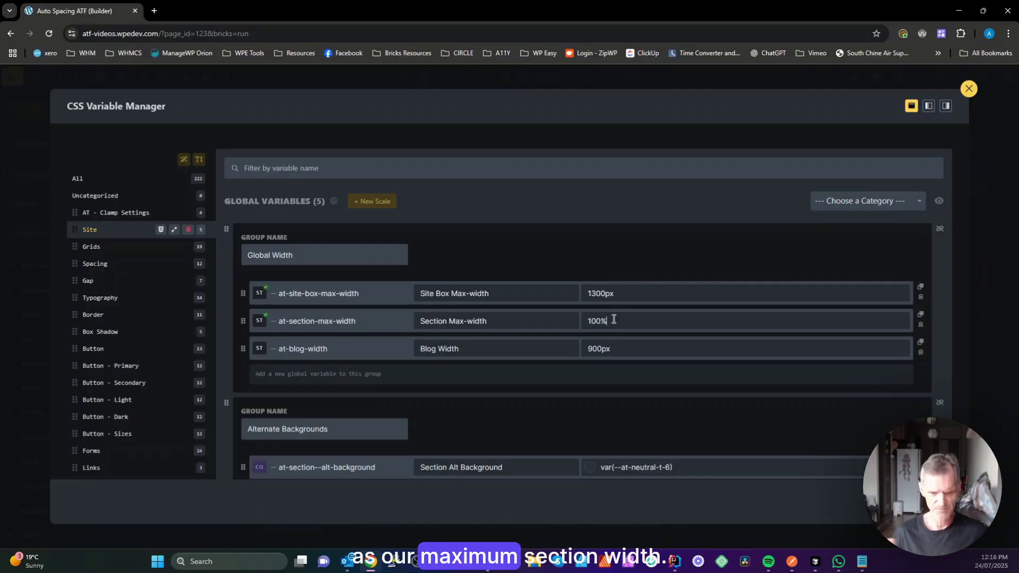
{"action": "double_click", "coordinate": [309, 351]}
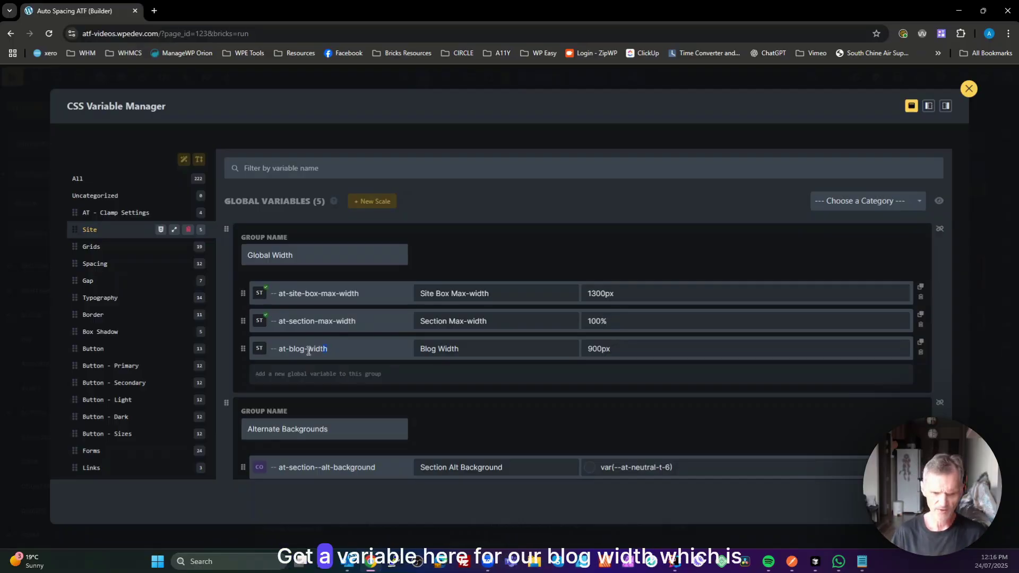
{"action": "triple_click", "coordinate": [282, 349]}
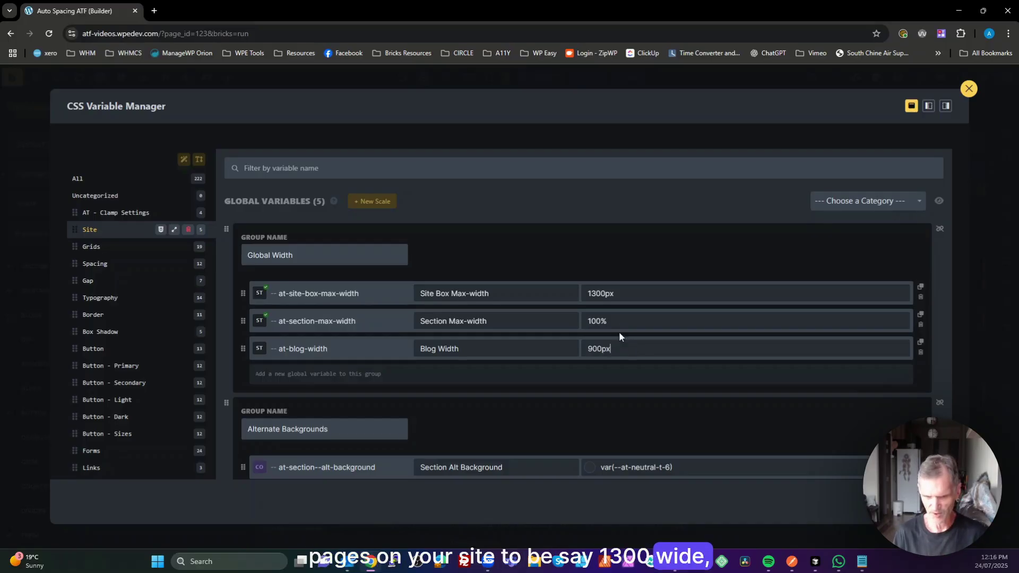
{"action": "left_click_drag", "start_coordinate": [619, 348], "coordinate": [582, 350]}
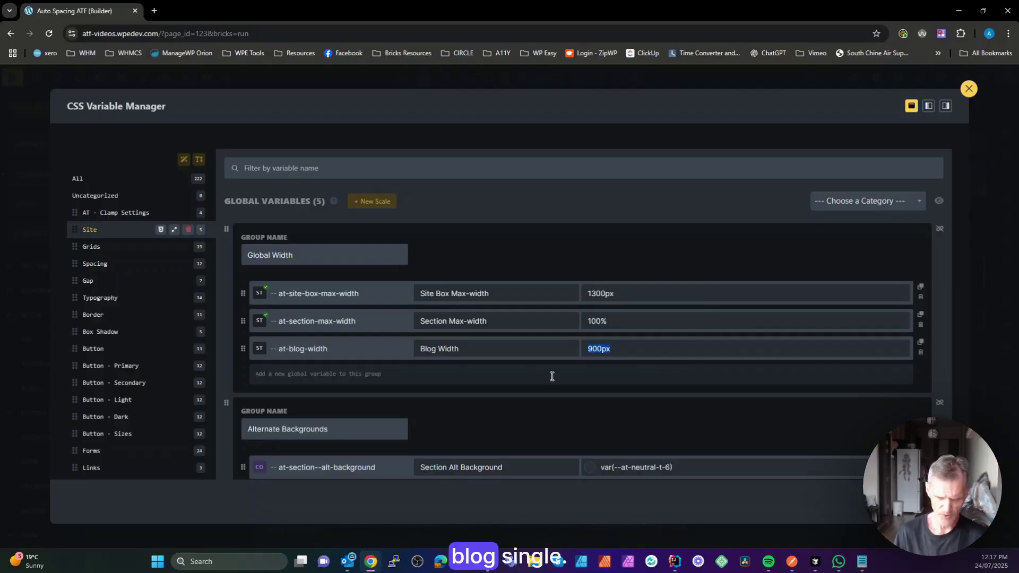
{"action": "scroll", "coordinate": [552, 376], "scroll_direction": "down", "scroll_amount": 4}
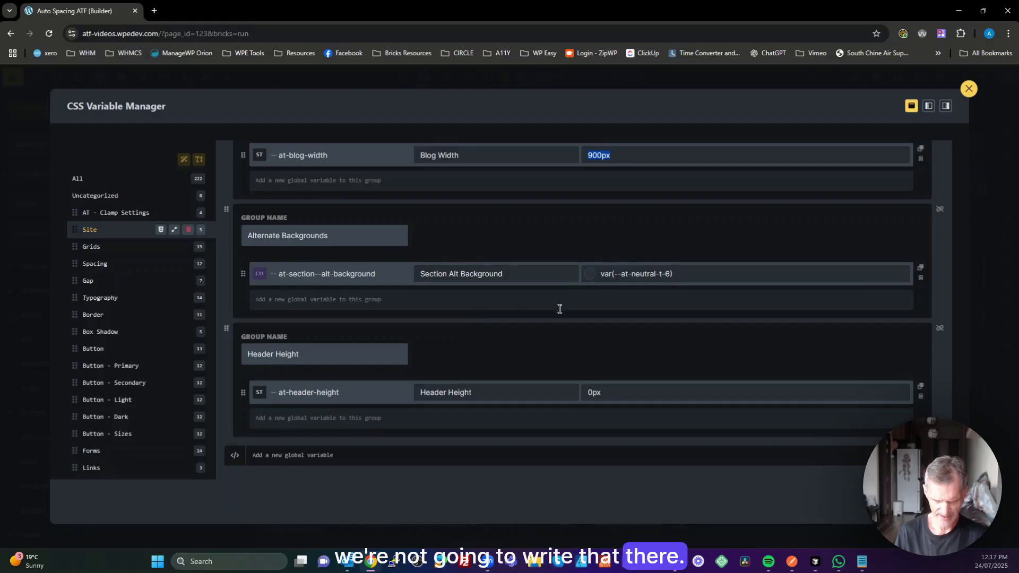
{"action": "scroll", "coordinate": [538, 358], "scroll_direction": "up", "scroll_amount": 4}
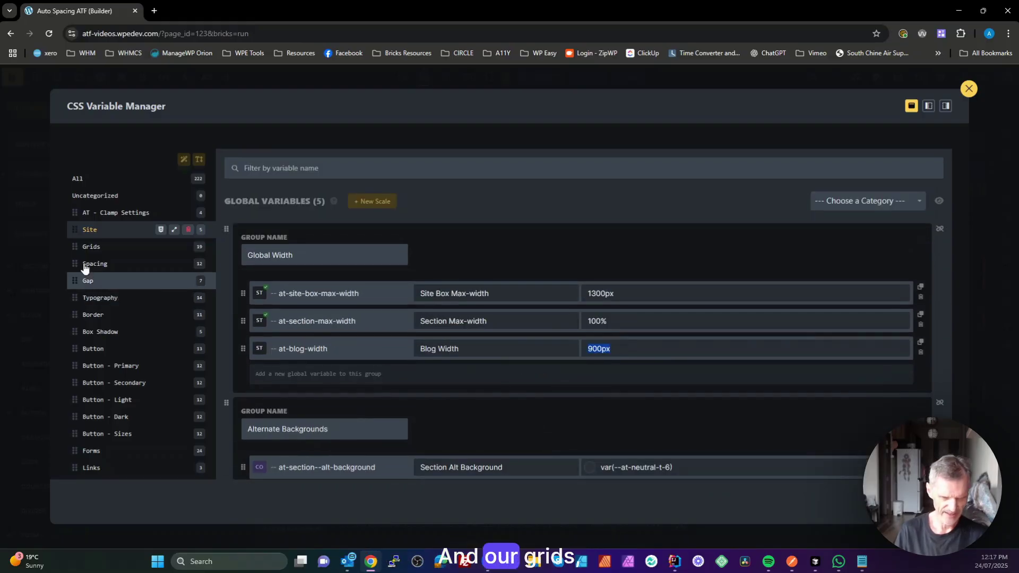
Browse the Grids variables down to the Auto Grids 270px column minimum width
{"action": "left_click", "coordinate": [91, 247]}
{"action": "scroll", "coordinate": [512, 352], "scroll_direction": "down", "scroll_amount": 7}
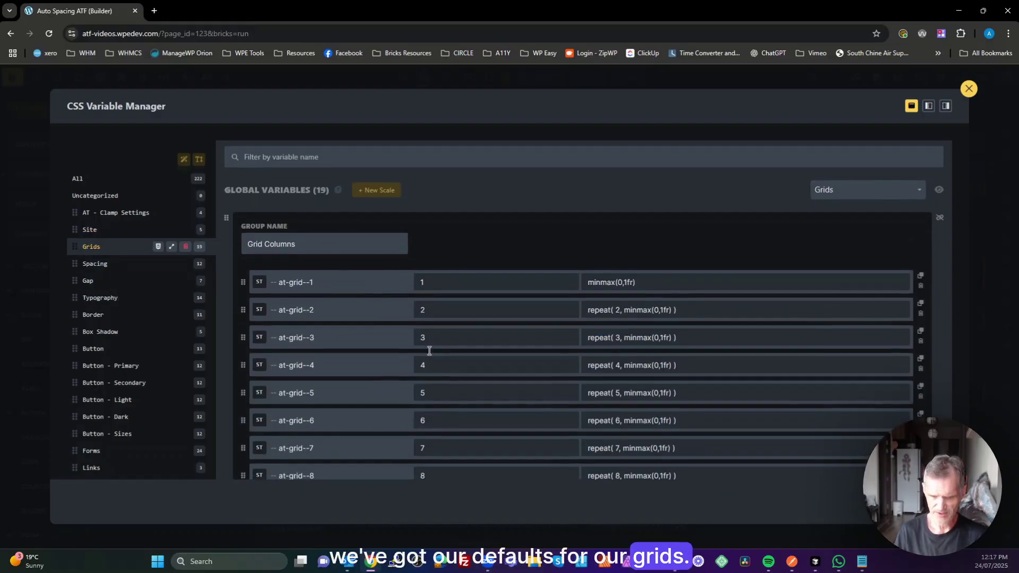
{"action": "scroll", "coordinate": [512, 353], "scroll_direction": "down", "scroll_amount": 4}
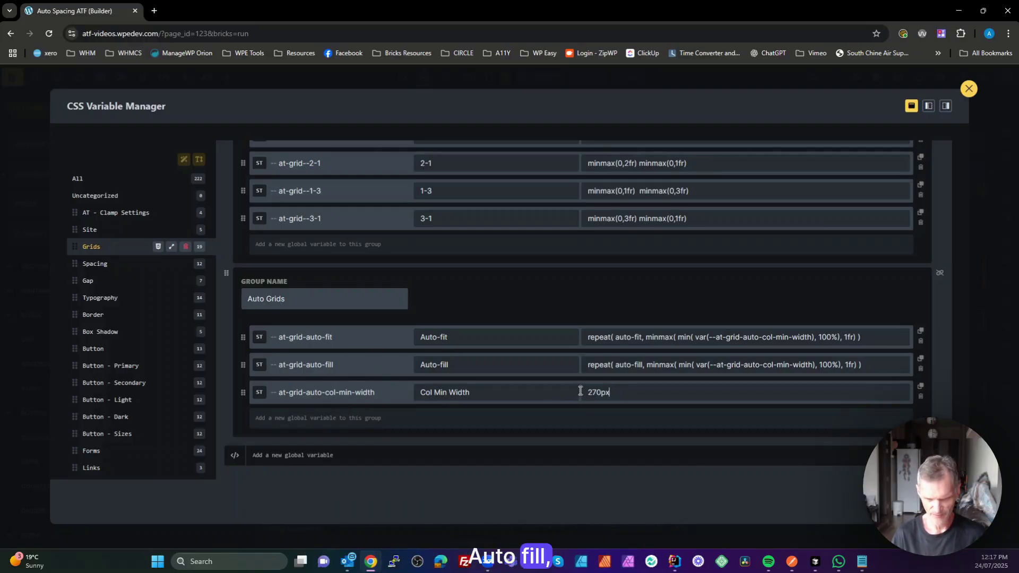
Change the Spacing Padding Block variable to var(--at-space--3xl) and close the variable manager
{"action": "left_click", "coordinate": [95, 264]}
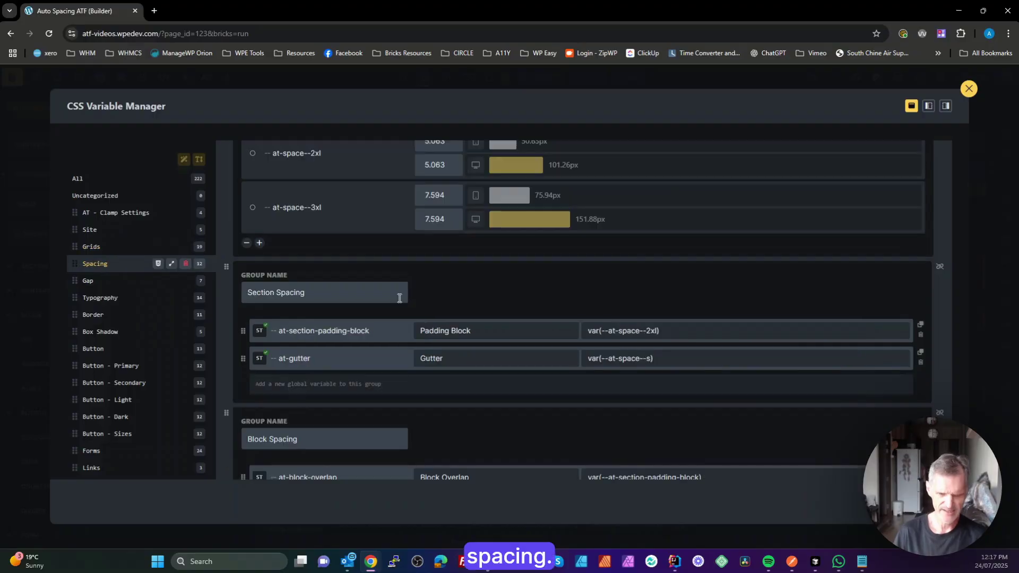
{"action": "scroll", "coordinate": [541, 297], "scroll_direction": "up", "scroll_amount": 5}
{"action": "scroll", "coordinate": [542, 296], "scroll_direction": "down", "scroll_amount": 5}
{"action": "scroll", "coordinate": [541, 301], "scroll_direction": "up", "scroll_amount": 10}
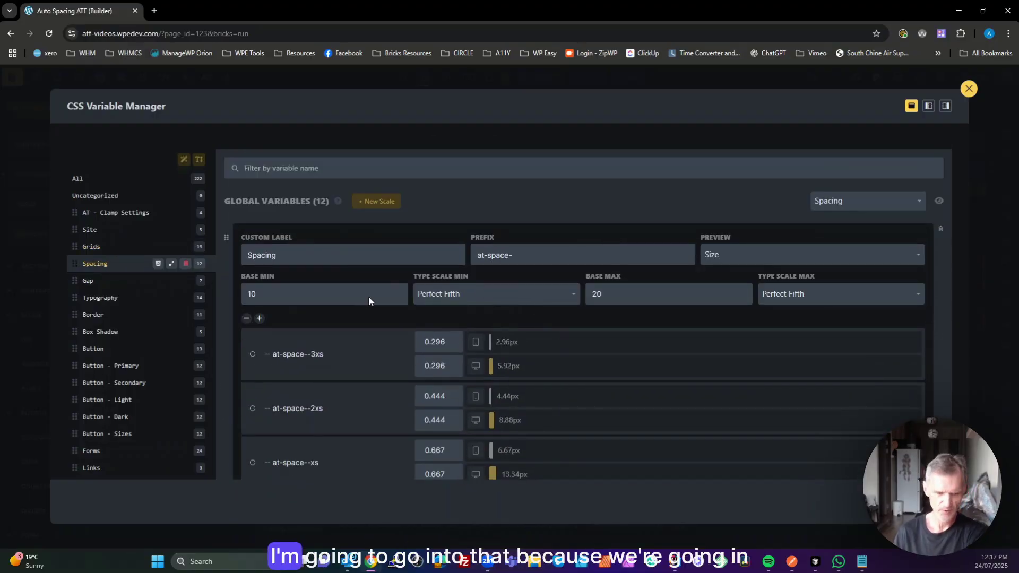
{"action": "scroll", "coordinate": [505, 336], "scroll_direction": "down", "scroll_amount": 3}
{"action": "scroll", "coordinate": [505, 336], "scroll_direction": "down", "scroll_amount": 10}
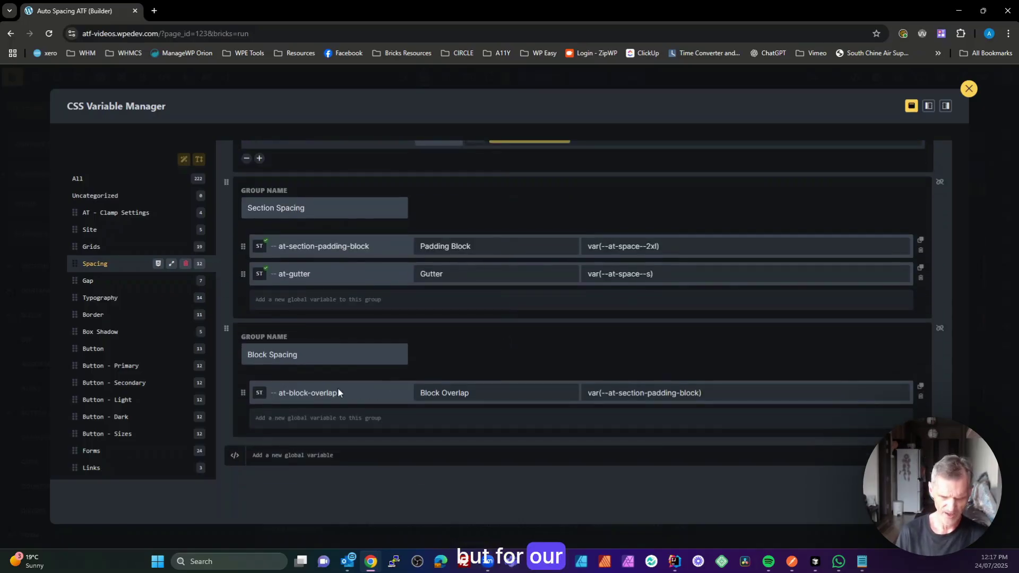
{"action": "scroll", "coordinate": [387, 366], "scroll_direction": "up", "scroll_amount": 1}
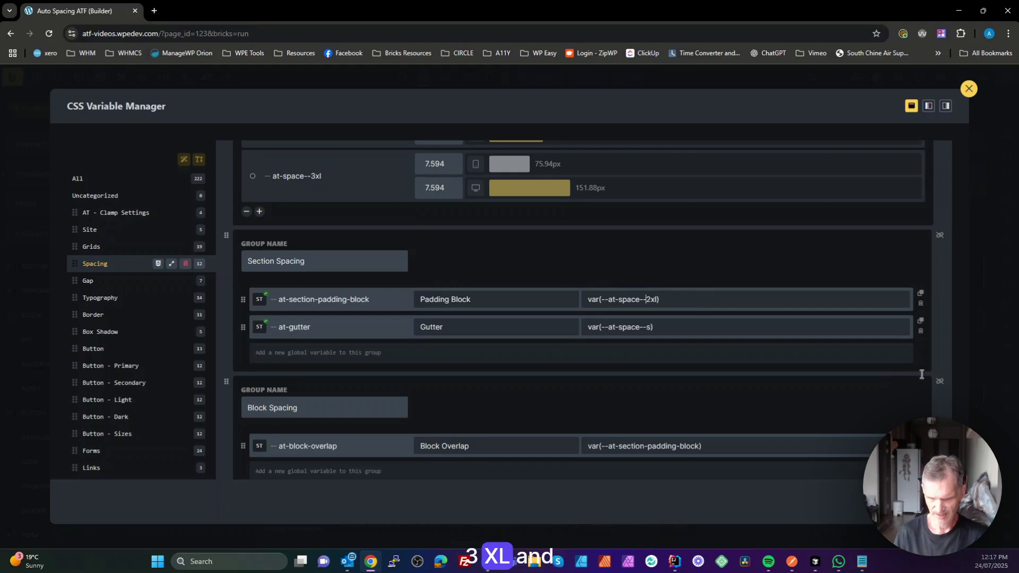
{"action": "key", "text": "Delete"}
{"action": "type", "text": "3"}
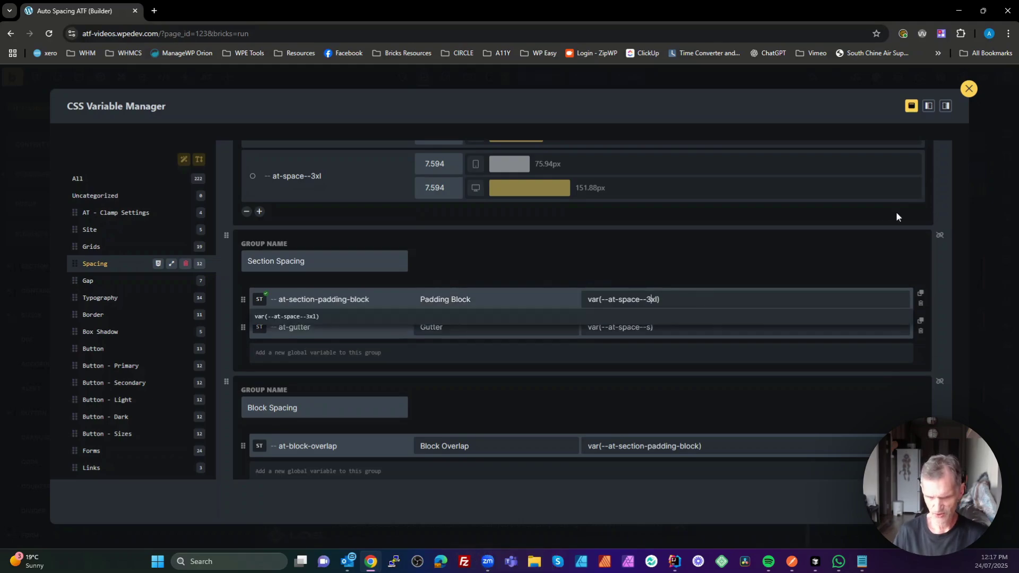
{"action": "left_click", "coordinate": [979, 100]}
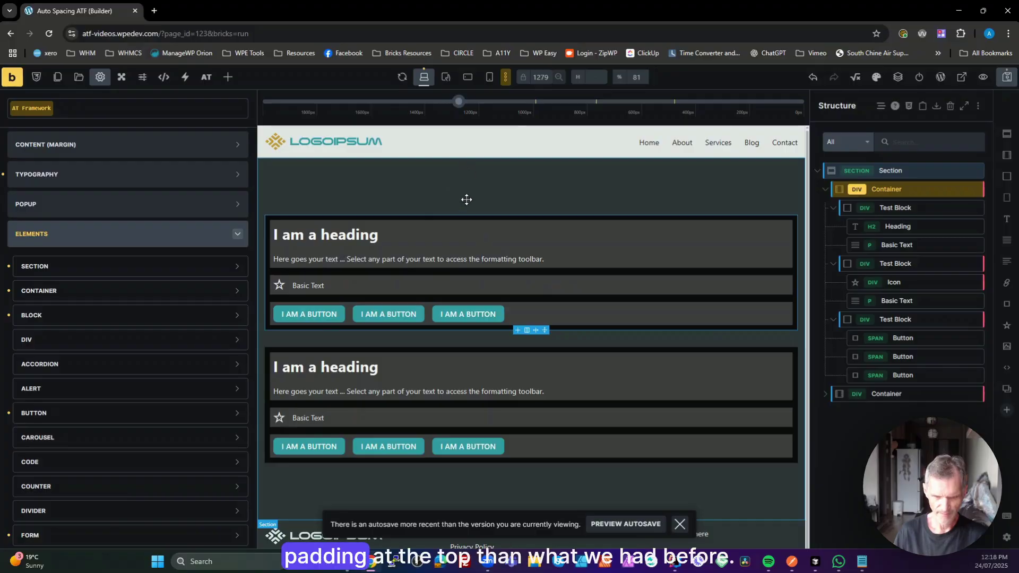
Reopen the CSS Variable Manager on Spacing and select the spacing scale's Base Min value of 10
{"action": "left_click", "coordinate": [909, 106]}
{"action": "scroll", "coordinate": [451, 350], "scroll_direction": "down", "scroll_amount": 10}
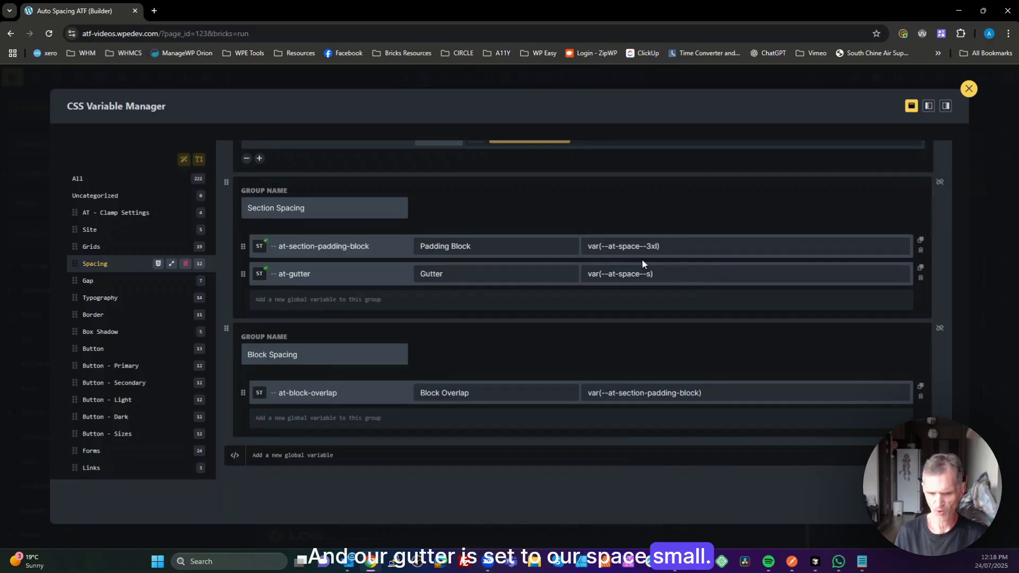
{"action": "scroll", "coordinate": [647, 266], "scroll_direction": "up", "scroll_amount": 5}
{"action": "scroll", "coordinate": [647, 272], "scroll_direction": "up", "scroll_amount": 5}
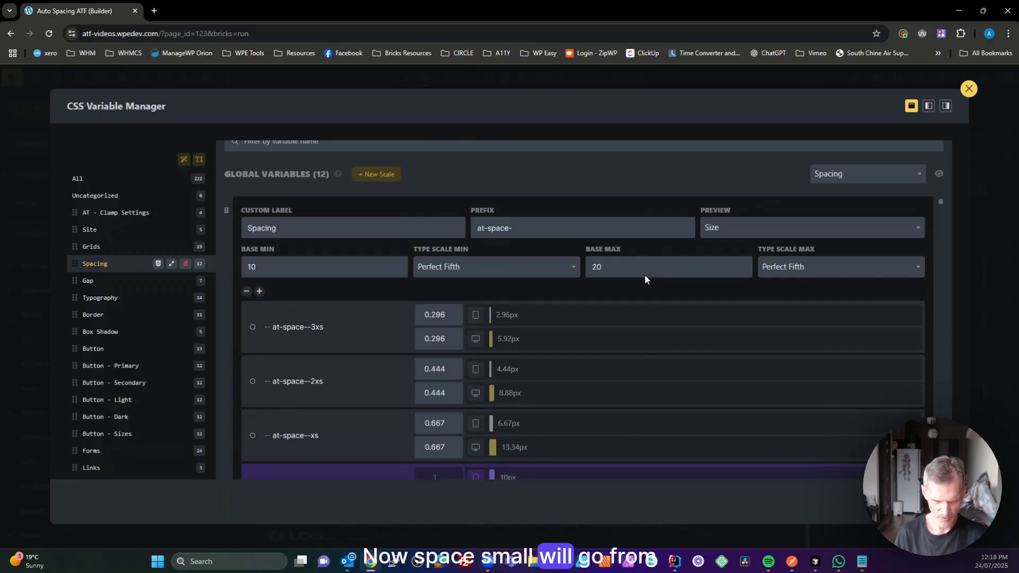
{"action": "left_click", "coordinate": [250, 265]}
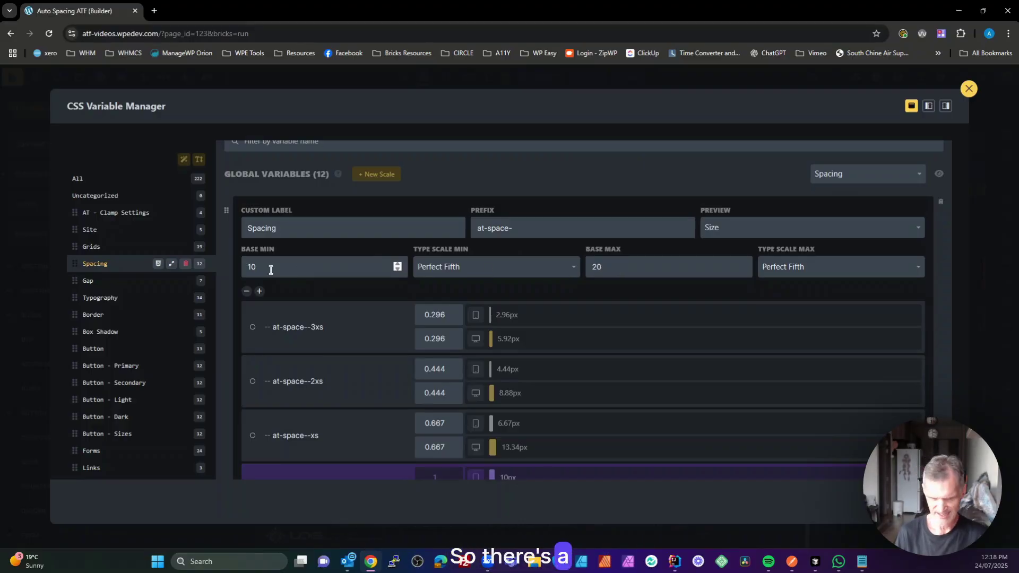
{"action": "left_click_drag", "start_coordinate": [264, 267], "coordinate": [237, 268]}
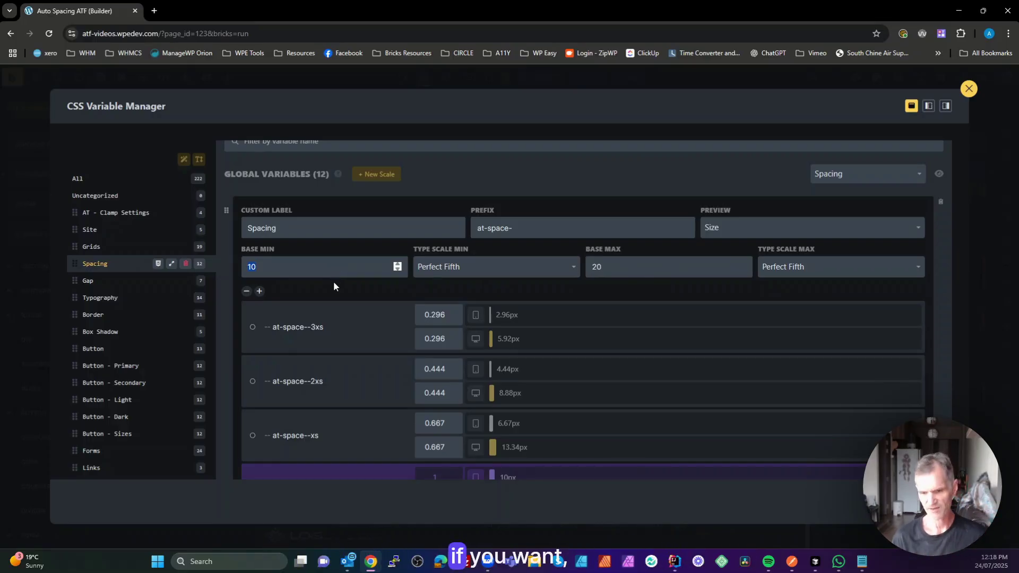
{"action": "scroll", "coordinate": [379, 249], "scroll_direction": "down", "scroll_amount": 15}
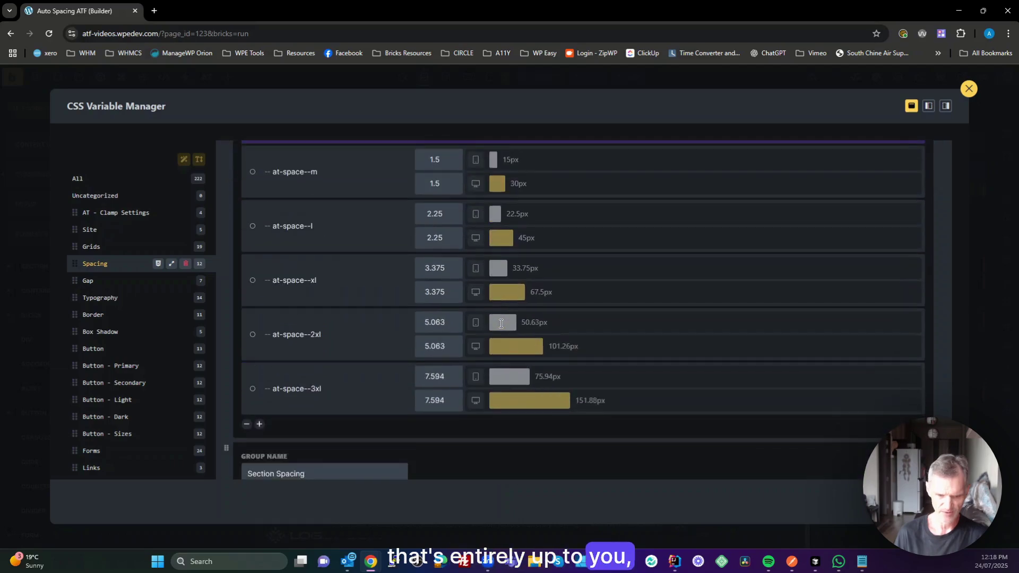
{"action": "scroll", "coordinate": [450, 372], "scroll_direction": "up", "scroll_amount": 5}
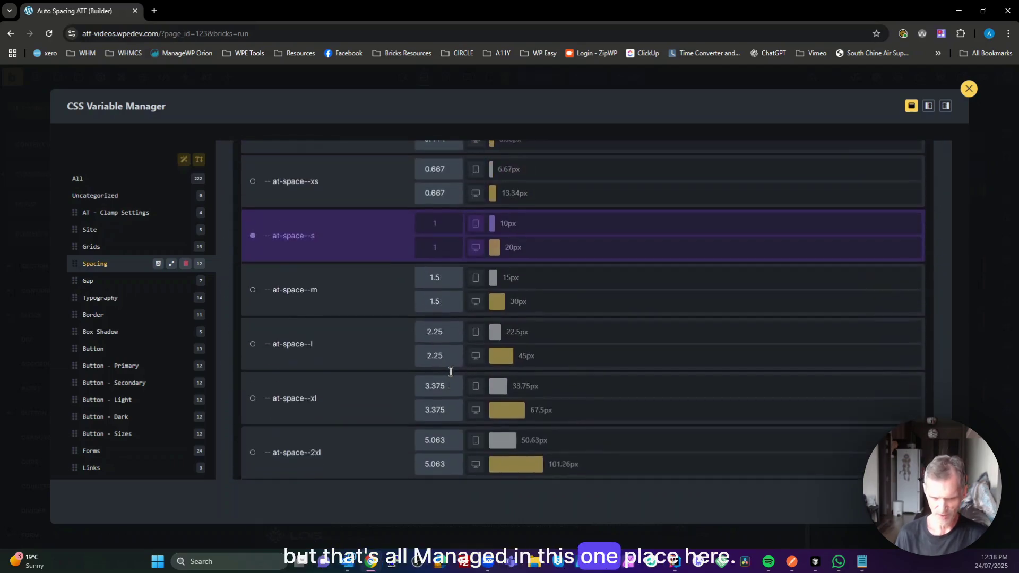
{"action": "scroll", "coordinate": [451, 371], "scroll_direction": "down", "scroll_amount": 4}
{"action": "scroll", "coordinate": [451, 372], "scroll_direction": "down", "scroll_amount": 1}
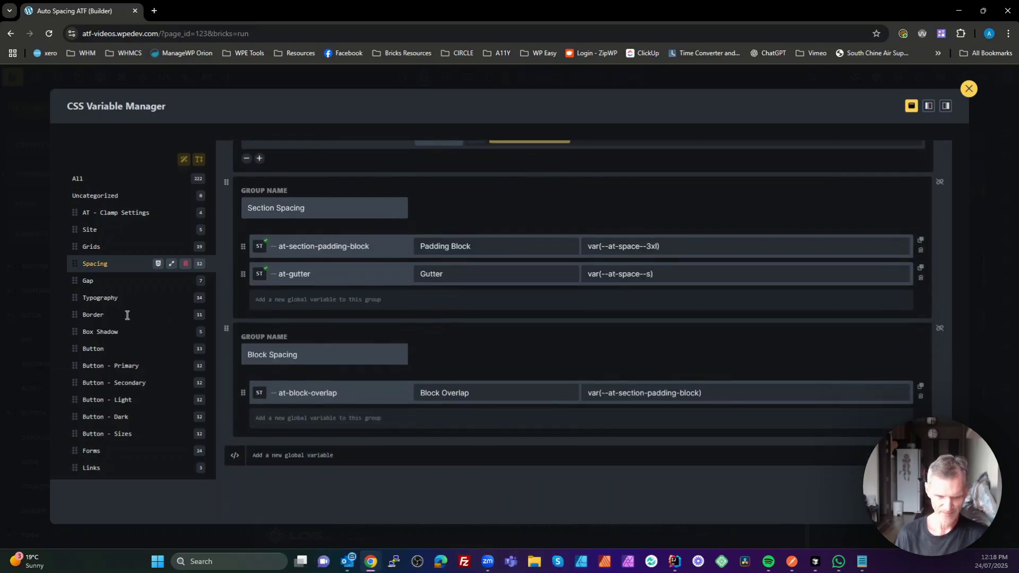
Show the Gap variables group and locate the at-container-gap value
{"action": "left_click", "coordinate": [91, 282]}
{"action": "scroll", "coordinate": [541, 295], "scroll_direction": "up", "scroll_amount": 5}
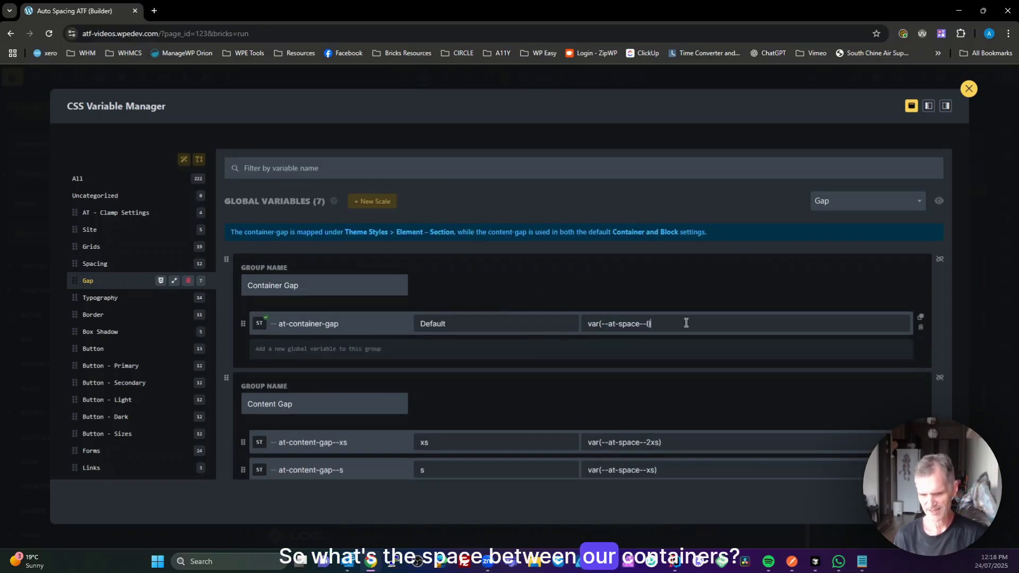
{"action": "left_click", "coordinate": [655, 327]}
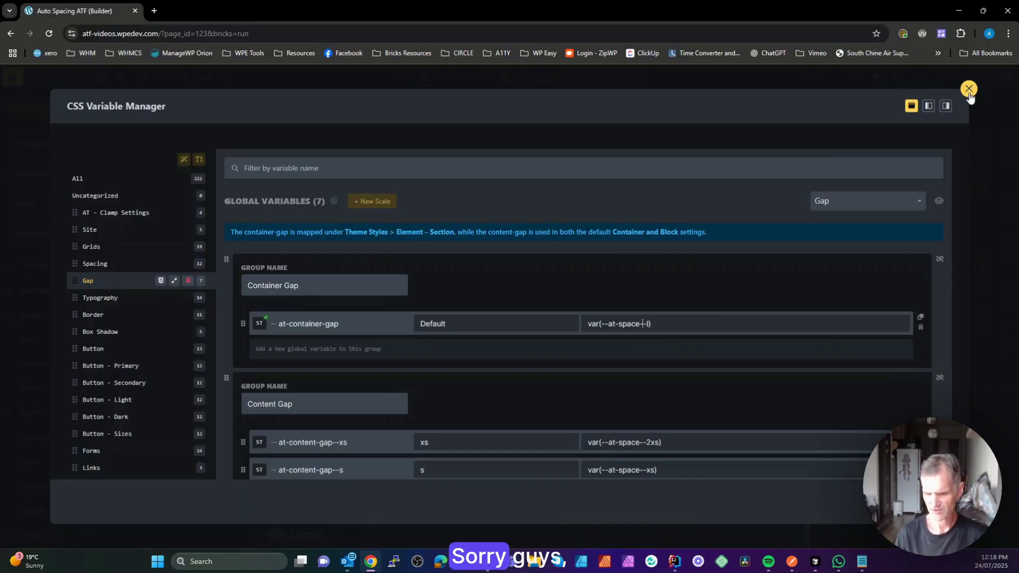
{"action": "key", "text": "Escape"}
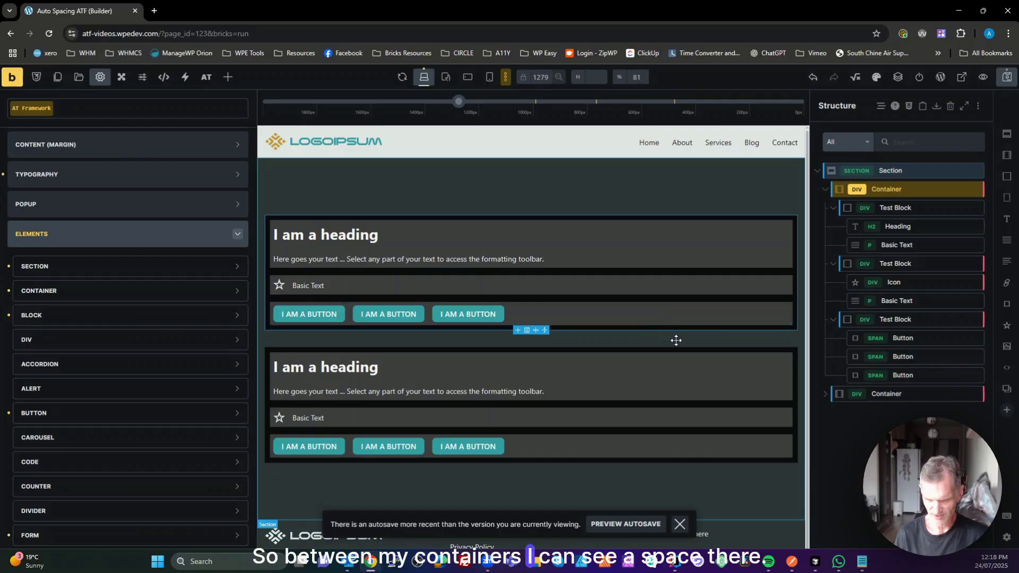
Change at-container-gap to var(--at-space--2xl) and close the variable manager
{"action": "left_click", "coordinate": [856, 78]}
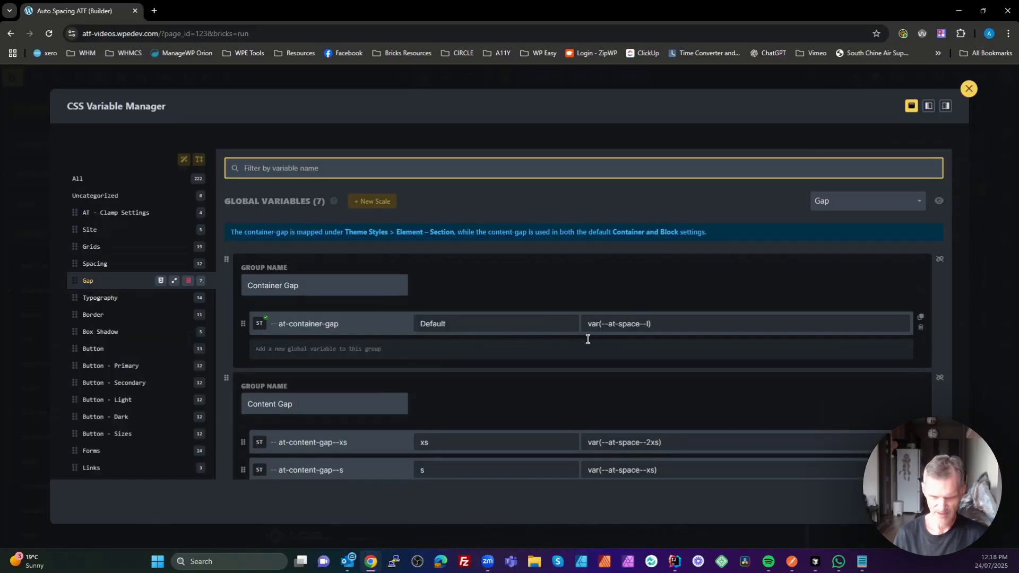
{"action": "left_click", "coordinate": [672, 324]}
{"action": "key", "text": "Left"}
{"action": "key", "text": "Left"}
{"action": "type", "text": "2x"}
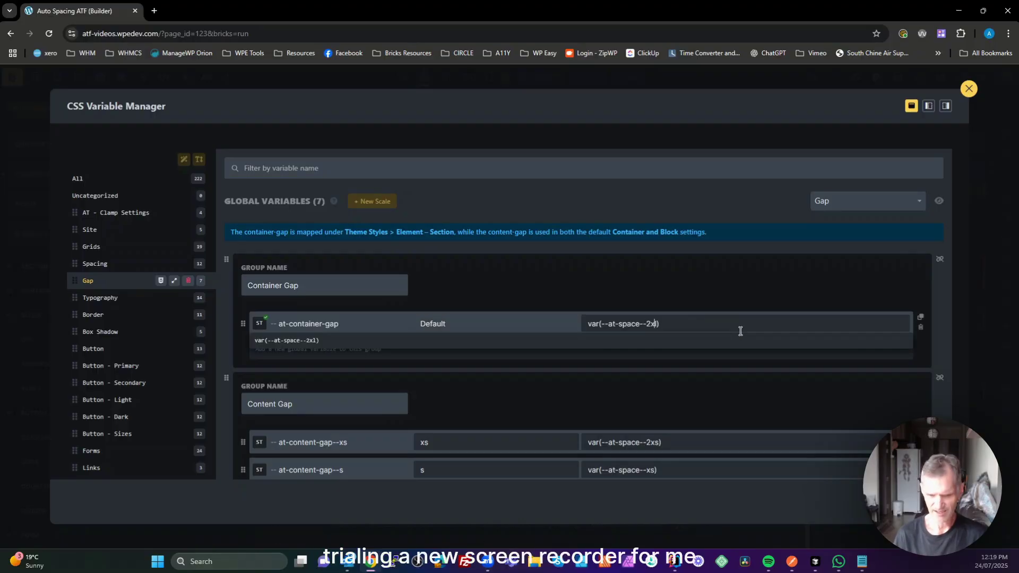
{"action": "key", "text": "Return"}
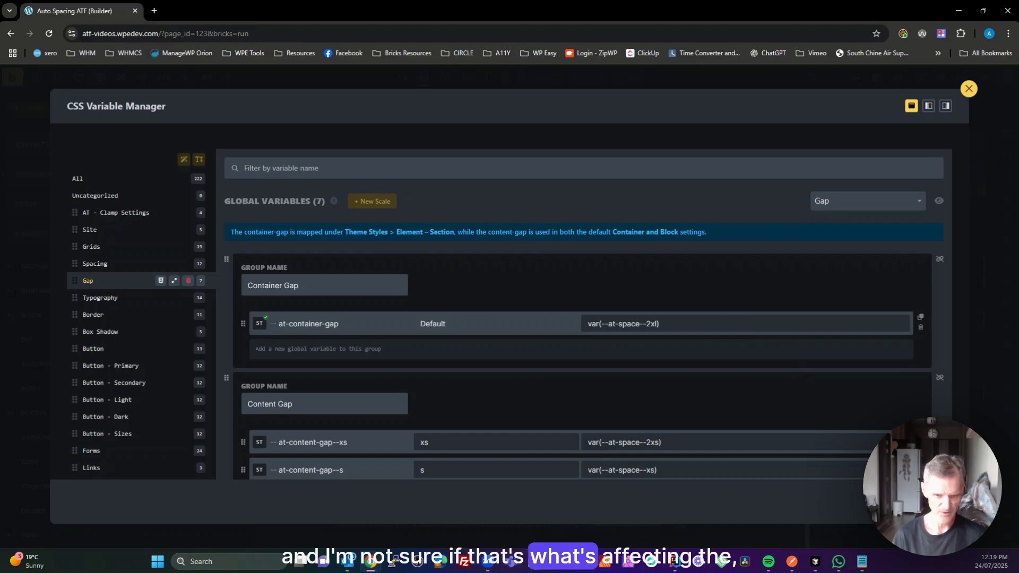
{"action": "left_click", "coordinate": [968, 90]}
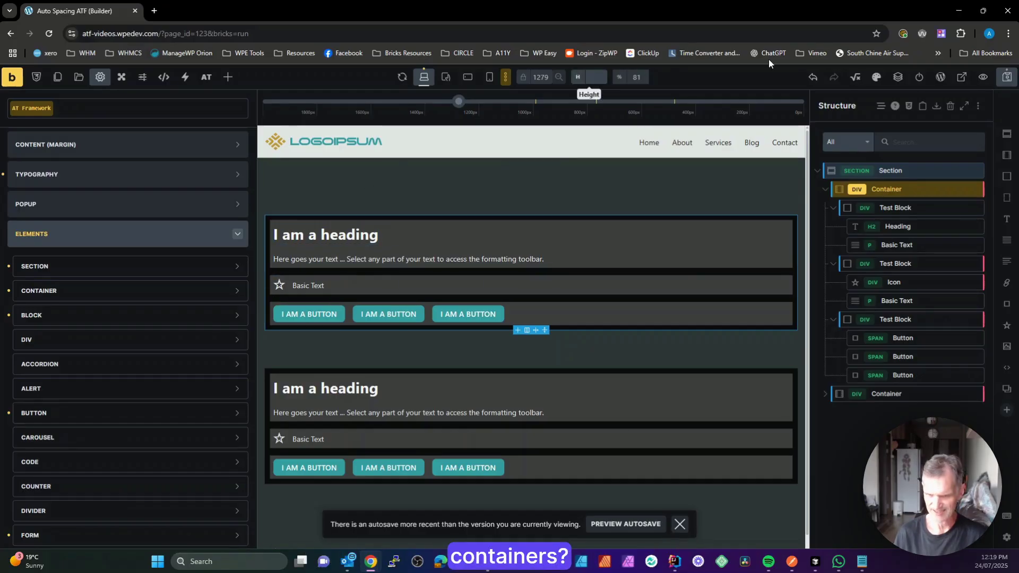
Change at-content-gap's default from var(--at-space--s) to var(--at-space--m)
{"action": "left_click", "coordinate": [855, 77]}
{"action": "scroll", "coordinate": [532, 402], "scroll_direction": "down", "scroll_amount": 1}
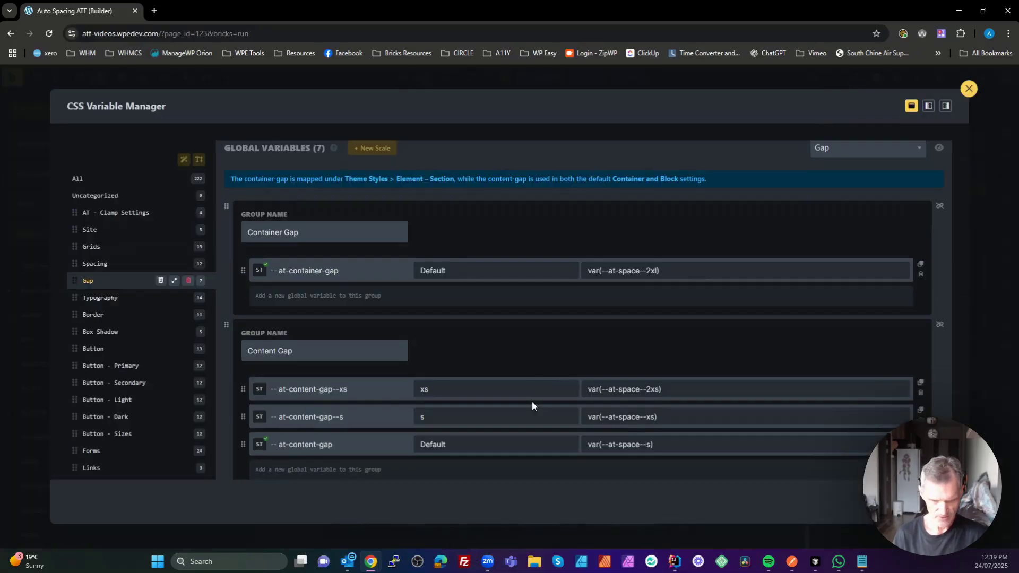
{"action": "scroll", "coordinate": [450, 406], "scroll_direction": "down", "scroll_amount": 1}
{"action": "scroll", "coordinate": [464, 398], "scroll_direction": "down", "scroll_amount": 2}
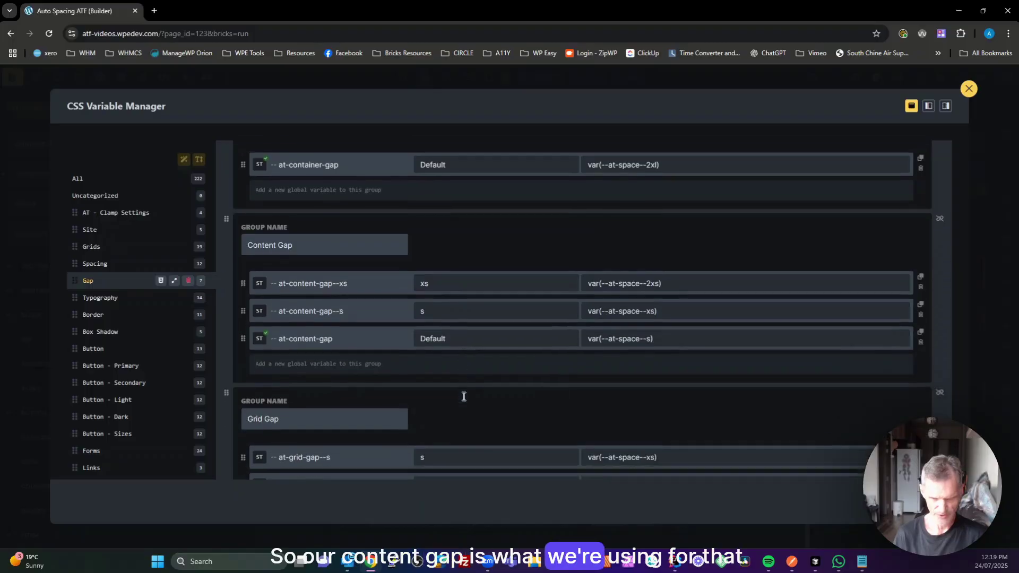
{"action": "scroll", "coordinate": [603, 301], "scroll_direction": "down", "scroll_amount": 1}
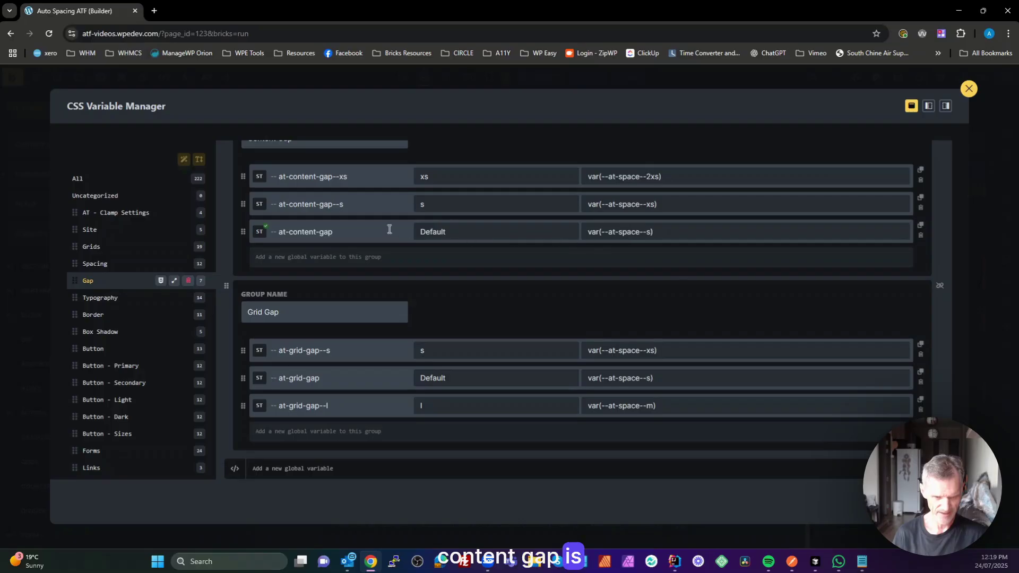
{"action": "left_click", "coordinate": [649, 234]}
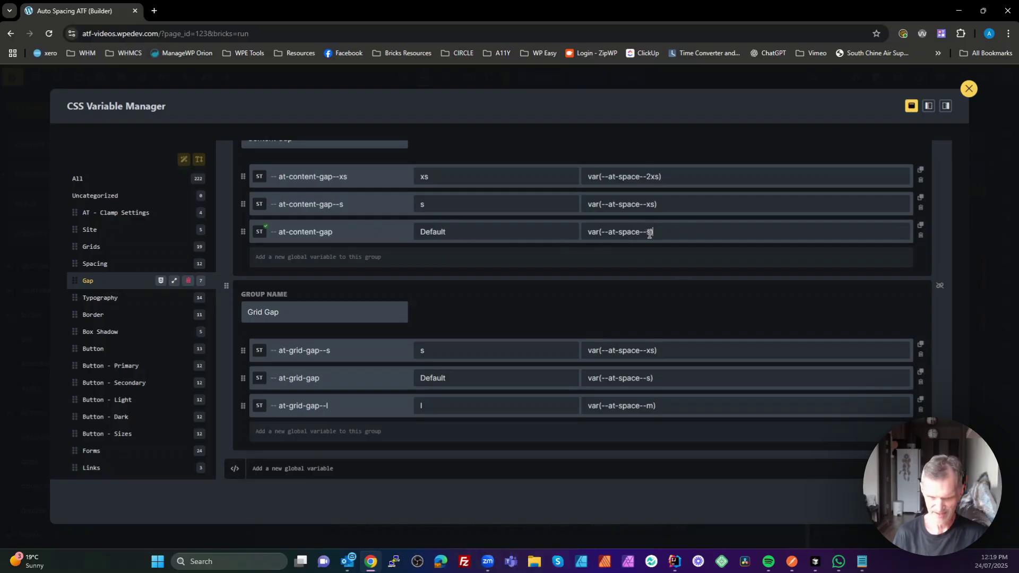
{"action": "key", "text": "BackSpace"}
{"action": "type", "text": "m"}
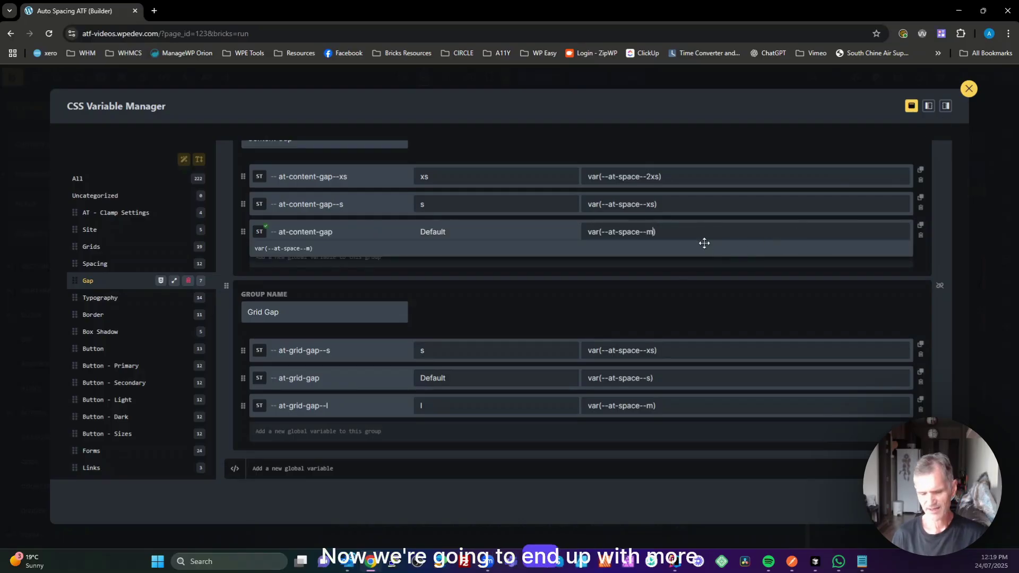
{"action": "key", "text": "Escape"}
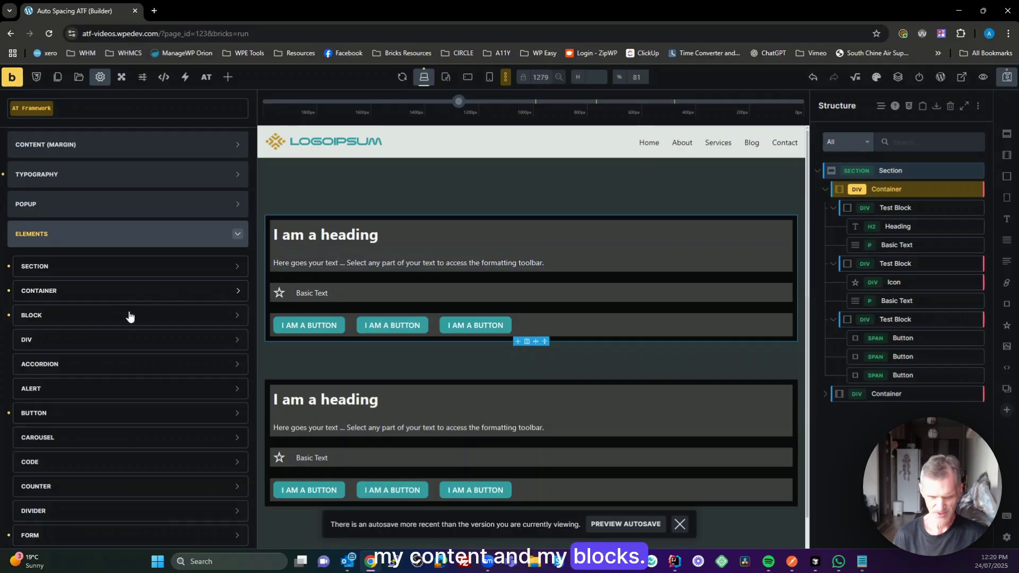
Set the theme's Block column gap and row gap to var(--at-content-gap--s)
{"action": "left_click", "coordinate": [89, 319]}
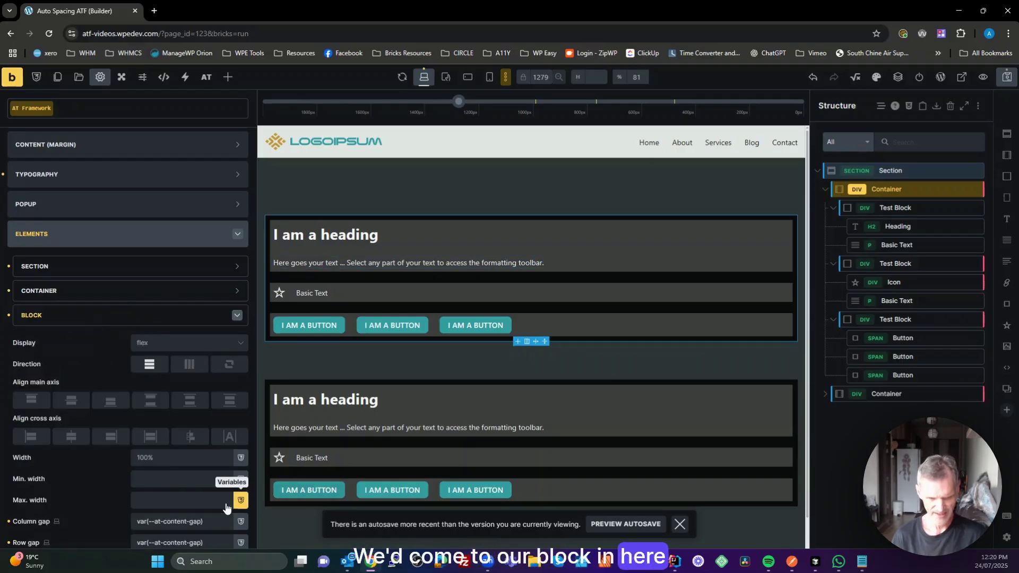
{"action": "scroll", "coordinate": [189, 503], "scroll_direction": "down", "scroll_amount": 1}
{"action": "left_click", "coordinate": [201, 470]}
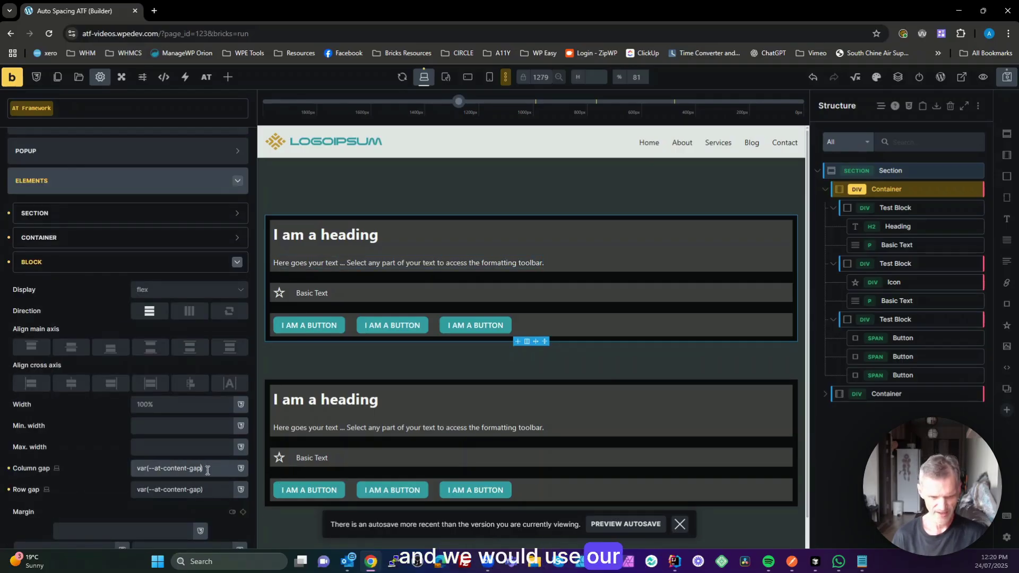
{"action": "type", "text": "--"}
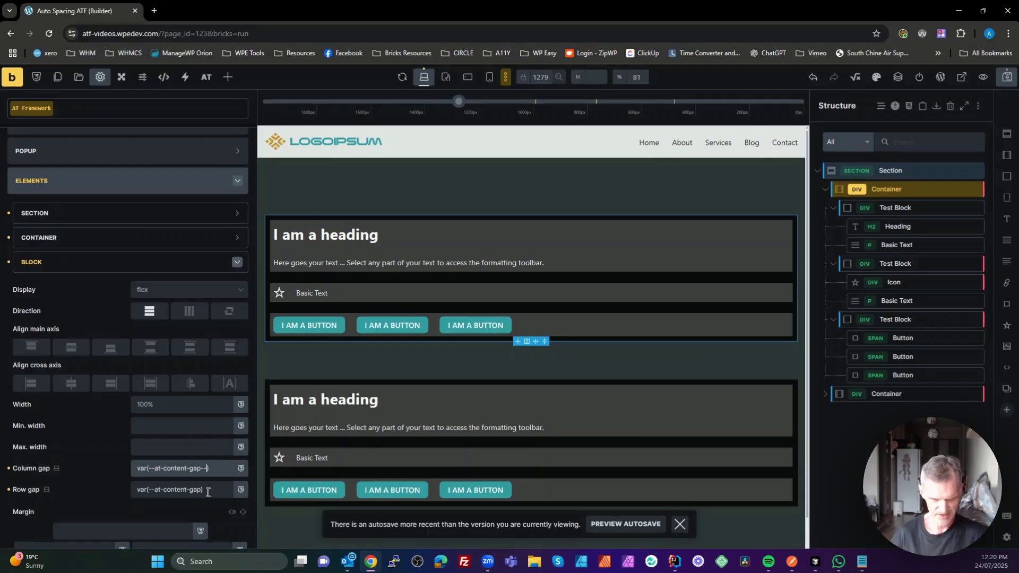
{"action": "type", "text": "s"}
{"action": "left_click", "coordinate": [204, 490]}
{"action": "type", "text": "--"}
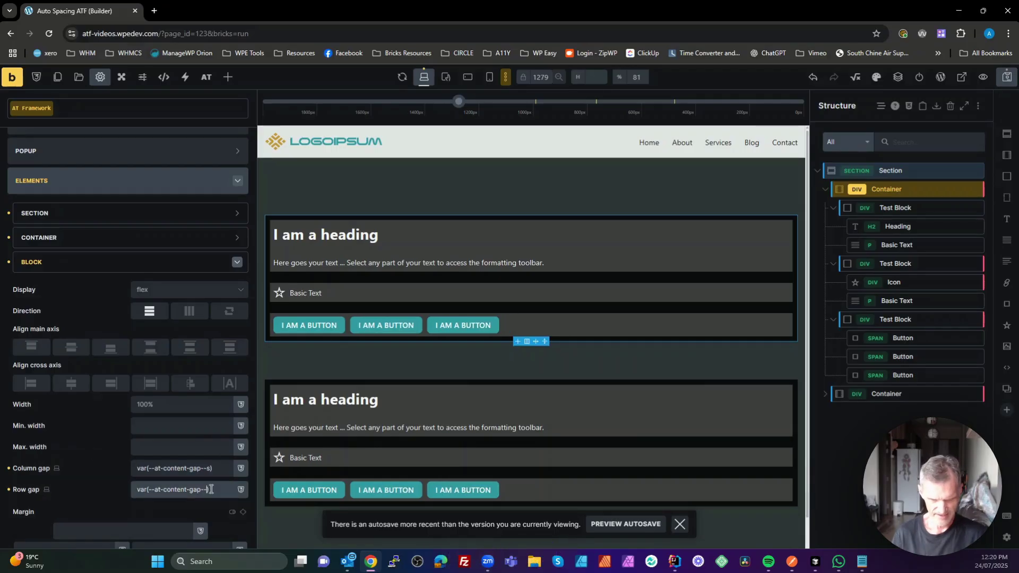
{"action": "type", "text": "s"}
{"action": "left_click", "coordinate": [266, 278]}
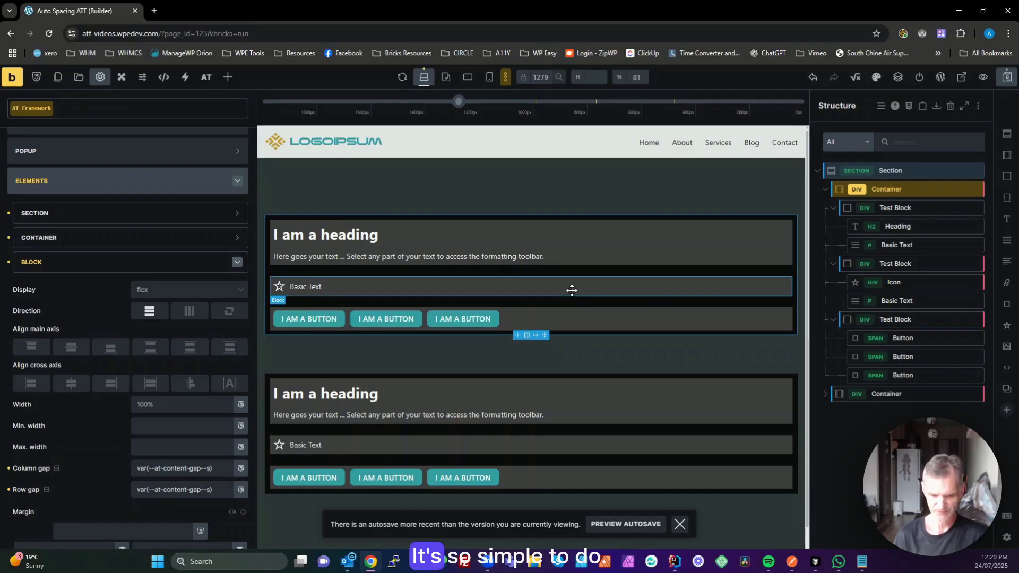
{"action": "key", "text": "Escape"}
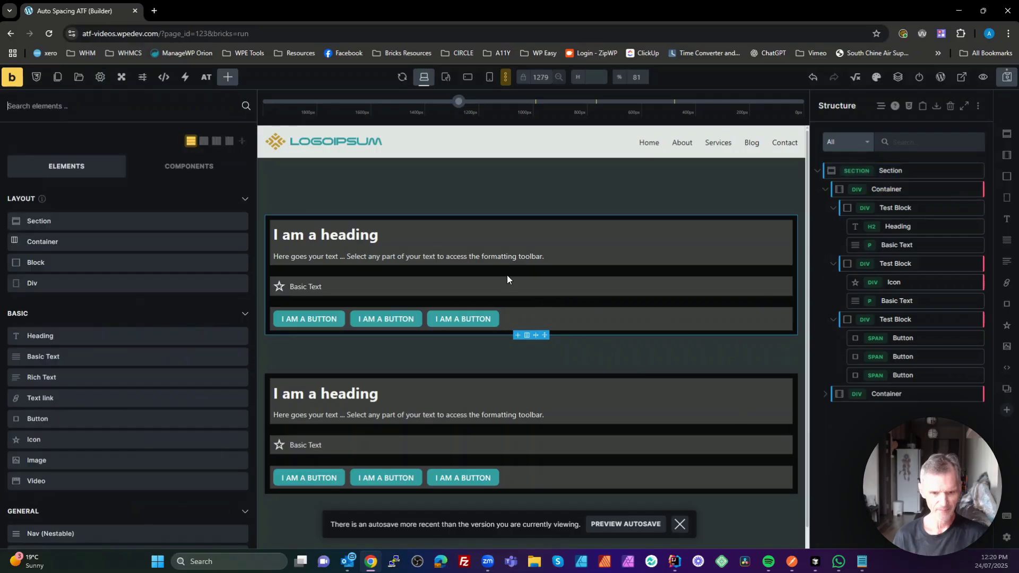
Select the buttons' Test Block and give its column gap the at-content-gap variable
{"action": "left_click", "coordinate": [497, 321]}
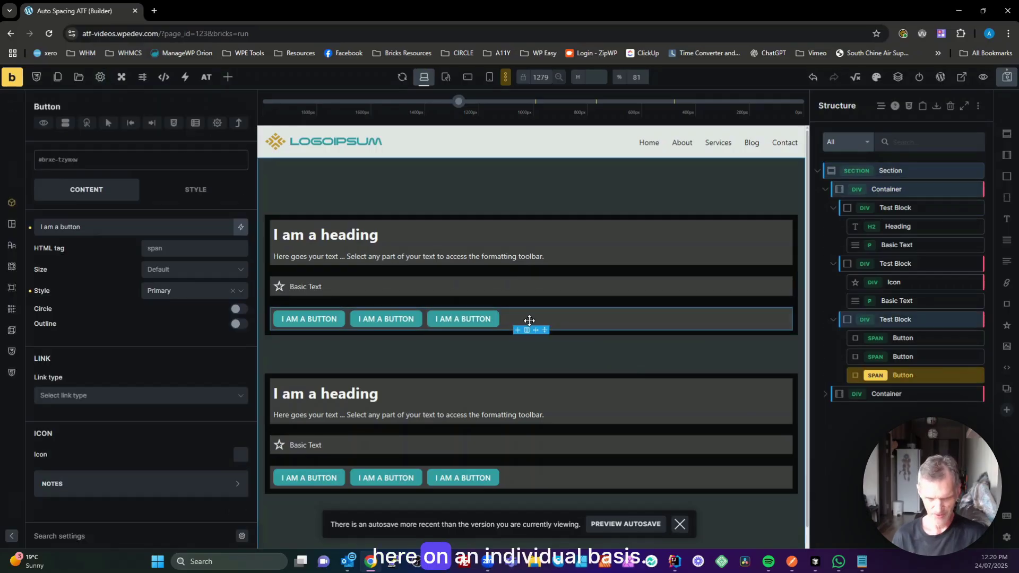
{"action": "left_click", "coordinate": [558, 320]}
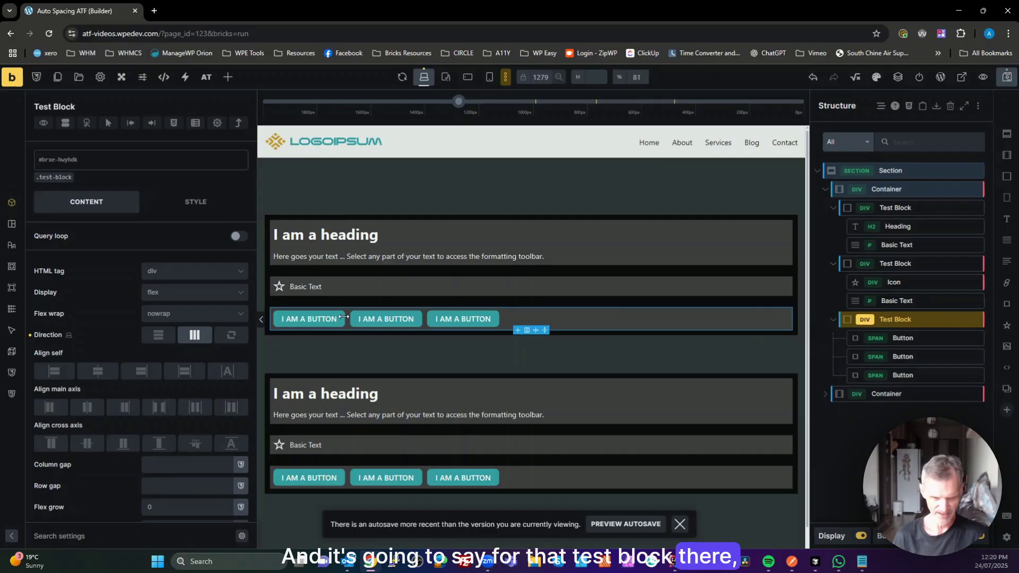
{"action": "scroll", "coordinate": [340, 345], "scroll_direction": "down", "scroll_amount": 1}
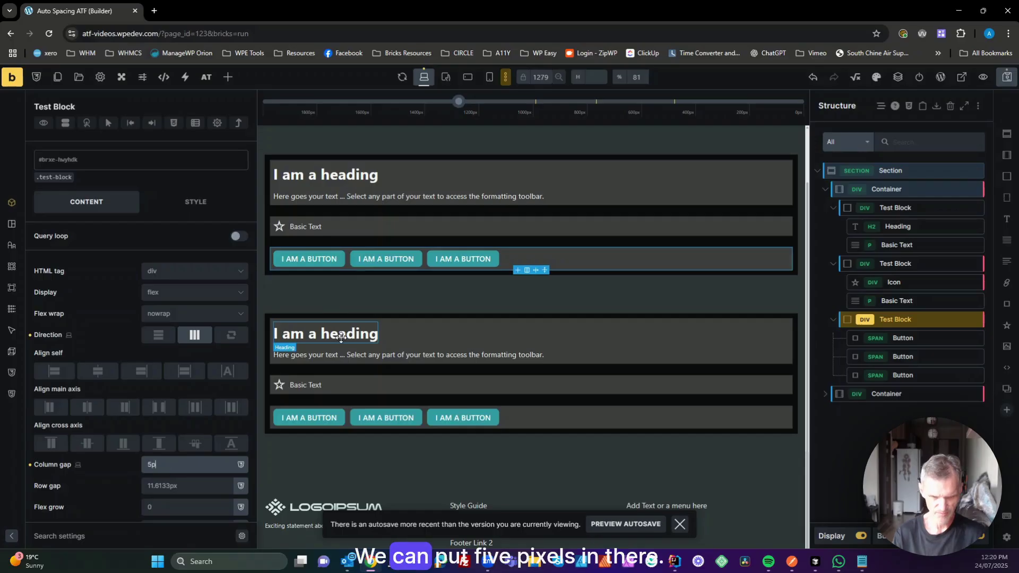
{"action": "type", "text": "5px"}
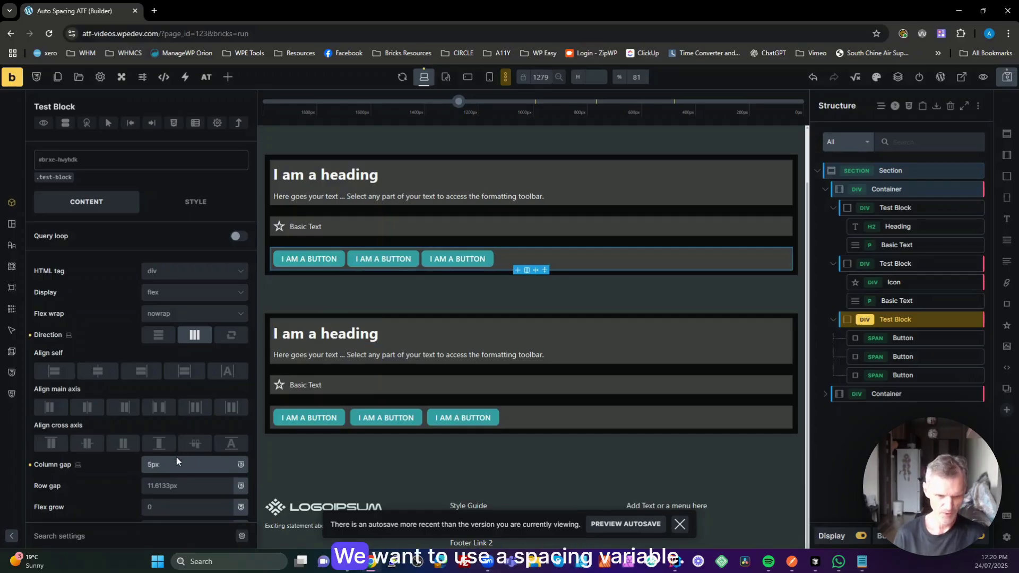
{"action": "key", "text": "BackSpace"}
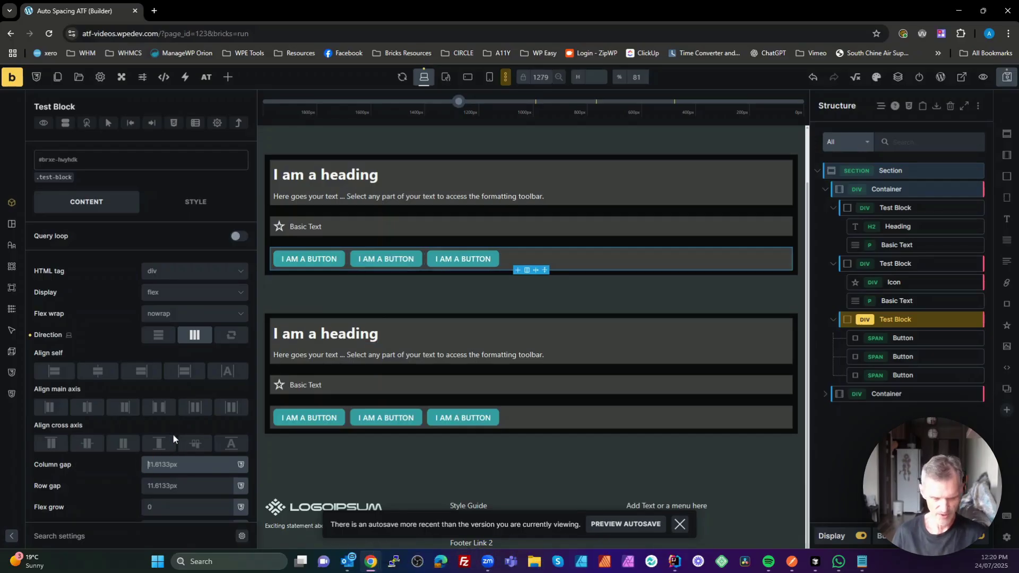
{"action": "type", "text": "--content"}
{"action": "left_click", "coordinate": [91, 479]}
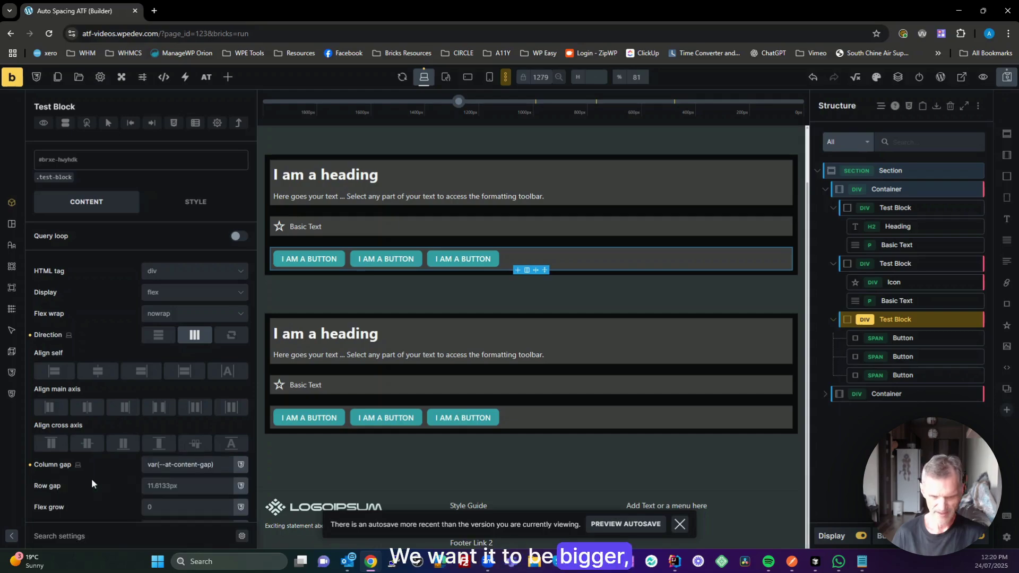
Change the column gap to var(--at-content-gap--s) and bring up the CSS variables list
{"action": "left_click", "coordinate": [215, 466]}
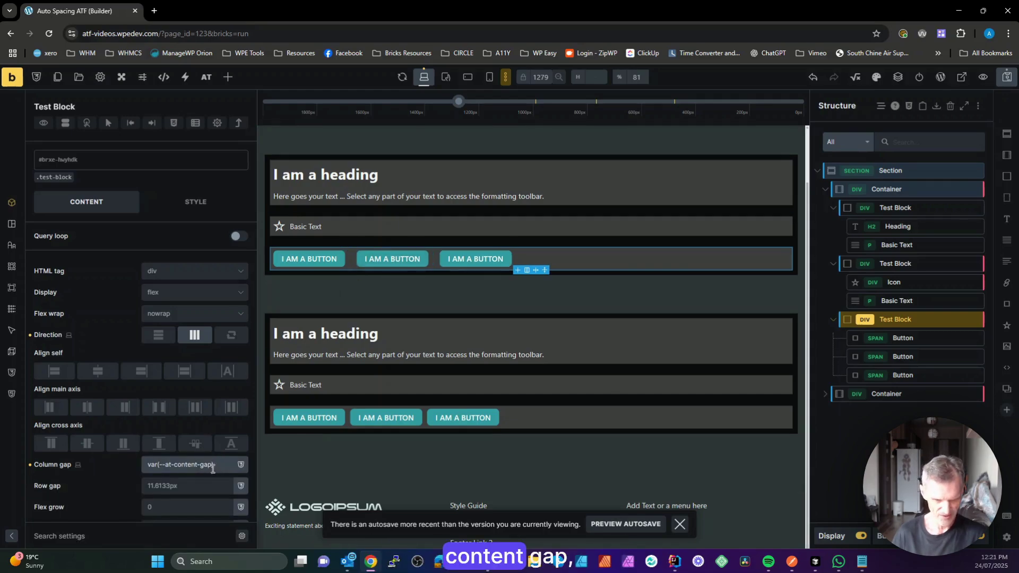
{"action": "type", "text": "--l"}
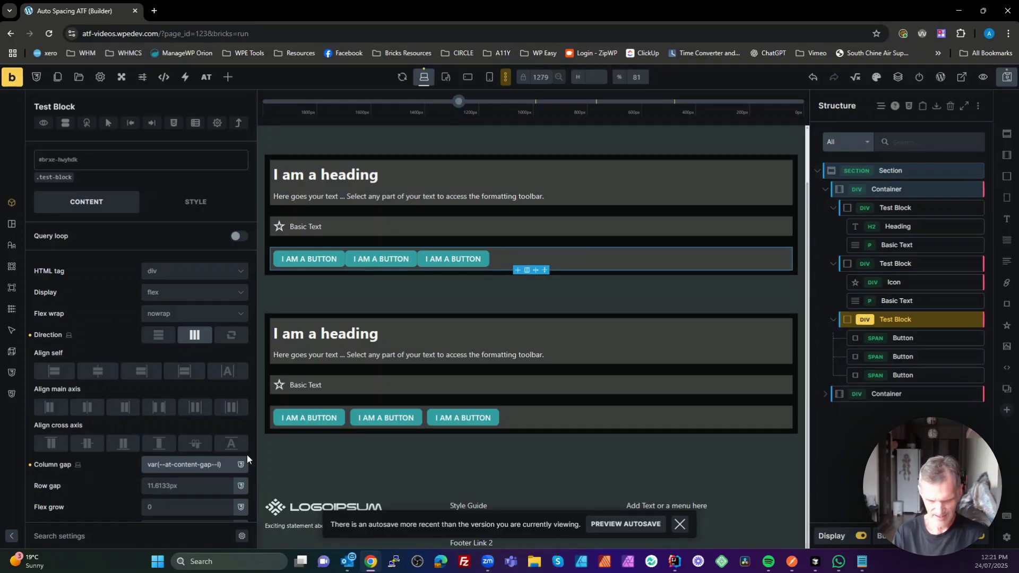
{"action": "key", "text": "BackSpace"}
{"action": "type", "text": "s"}
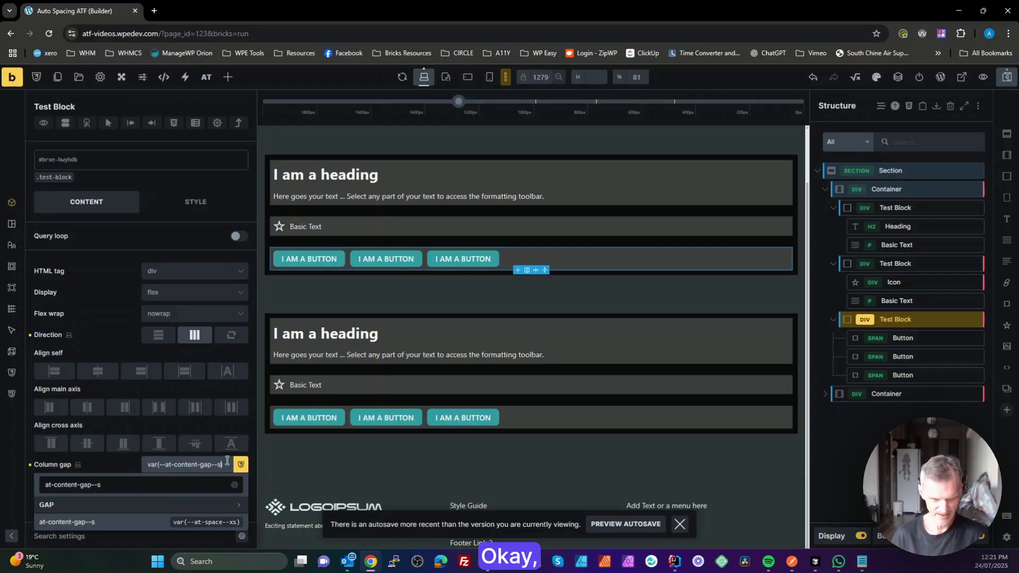
{"action": "left_click", "coordinate": [240, 465]}
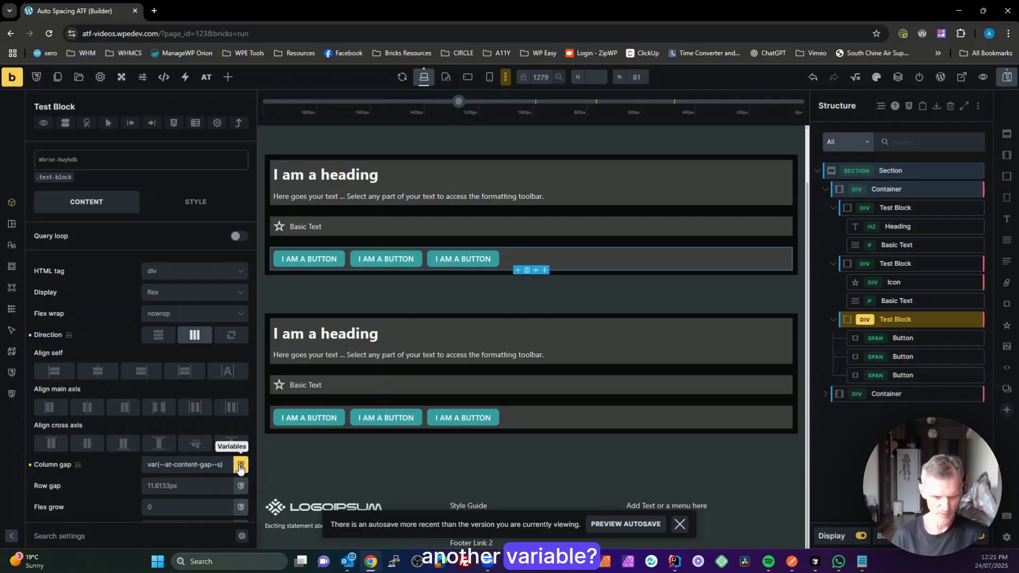
{"action": "left_click", "coordinate": [240, 466]}
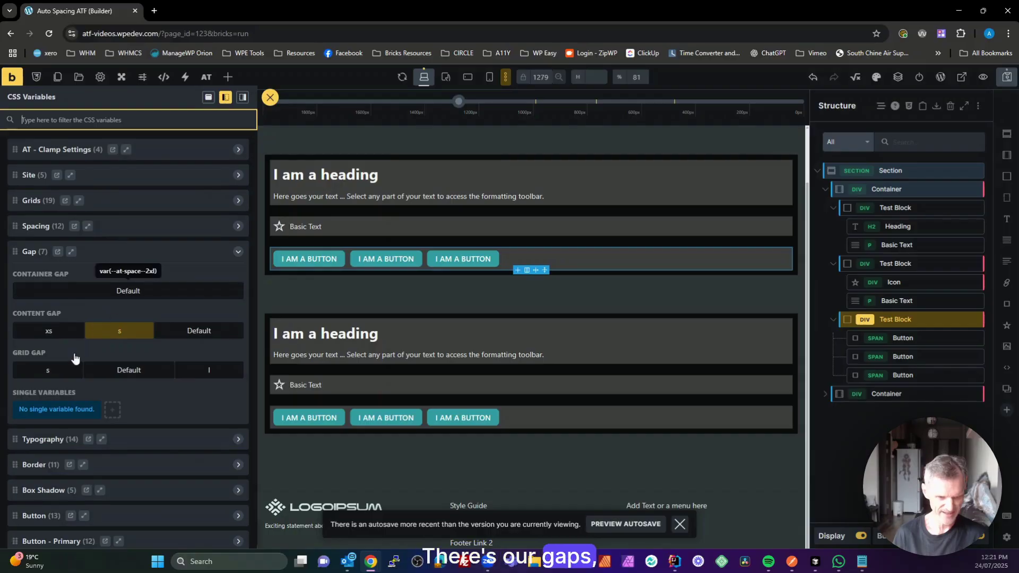
Pick Content gap 'xs' so the column gap reads var(--at-content-gap--xs)
{"action": "left_click", "coordinate": [45, 332]}
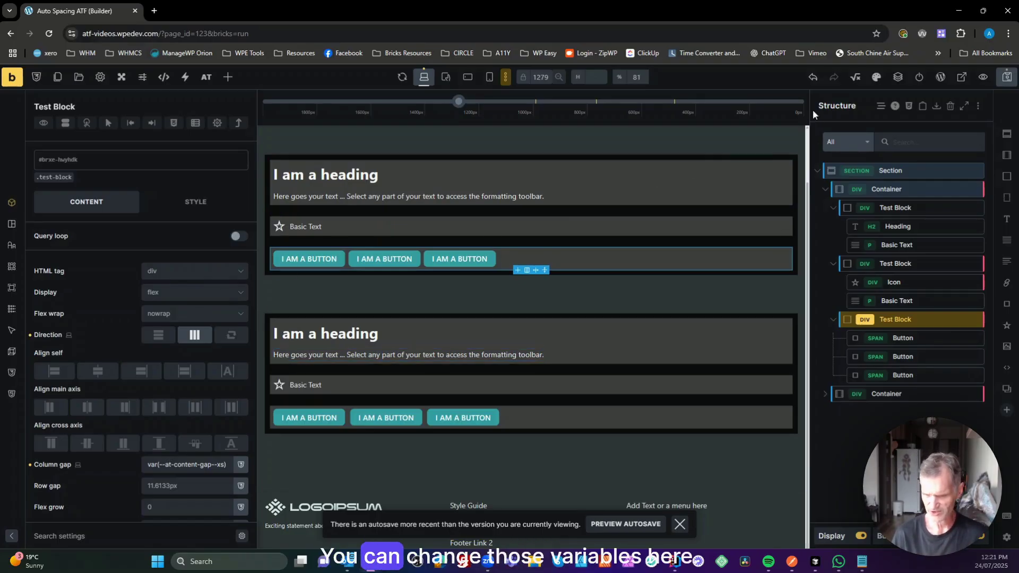
{"action": "left_click", "coordinate": [858, 79]}
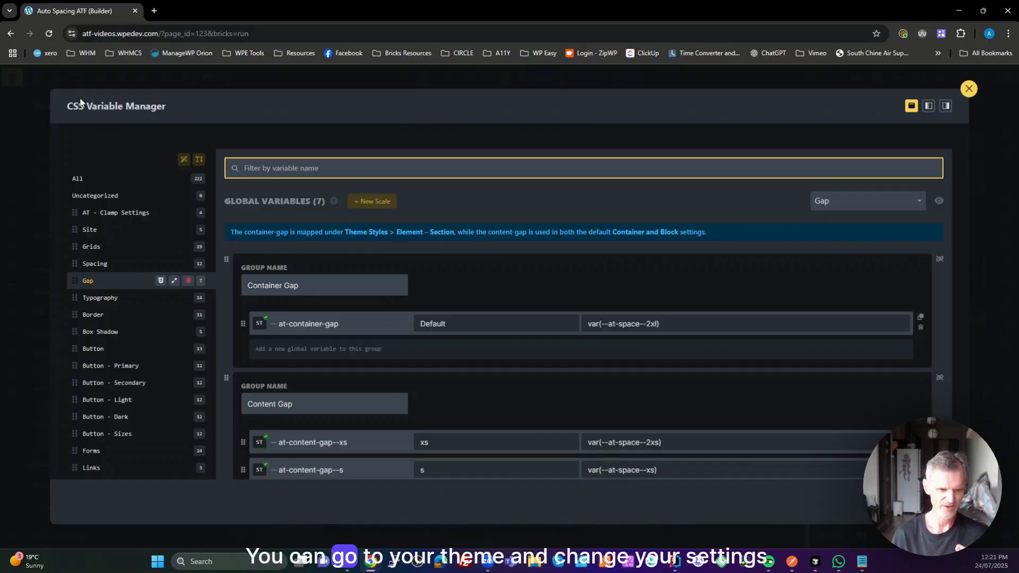
{"action": "left_click", "coordinate": [969, 88]}
{"action": "left_click", "coordinate": [977, 210]}
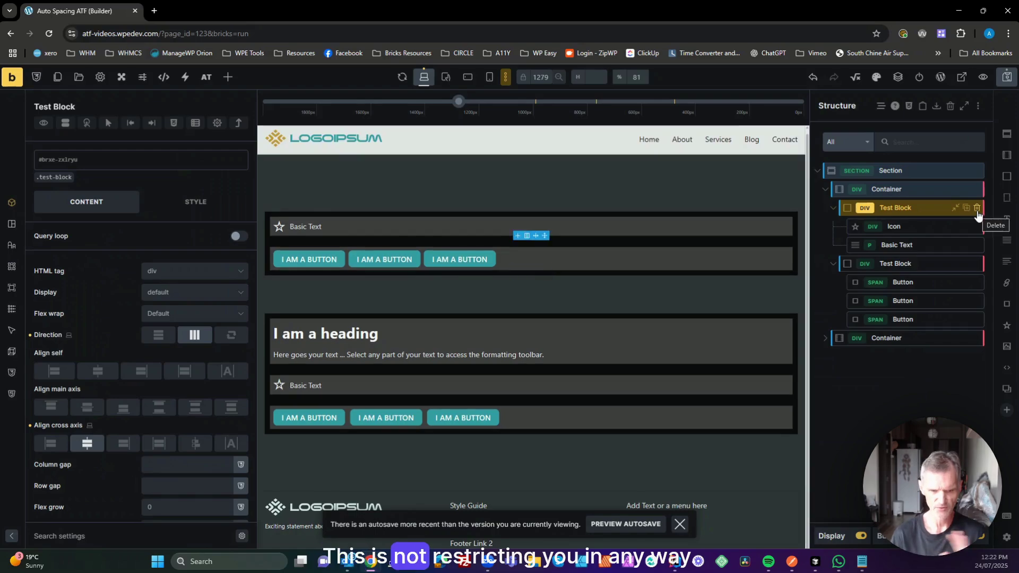
{"action": "key", "text": "ctrl+z"}
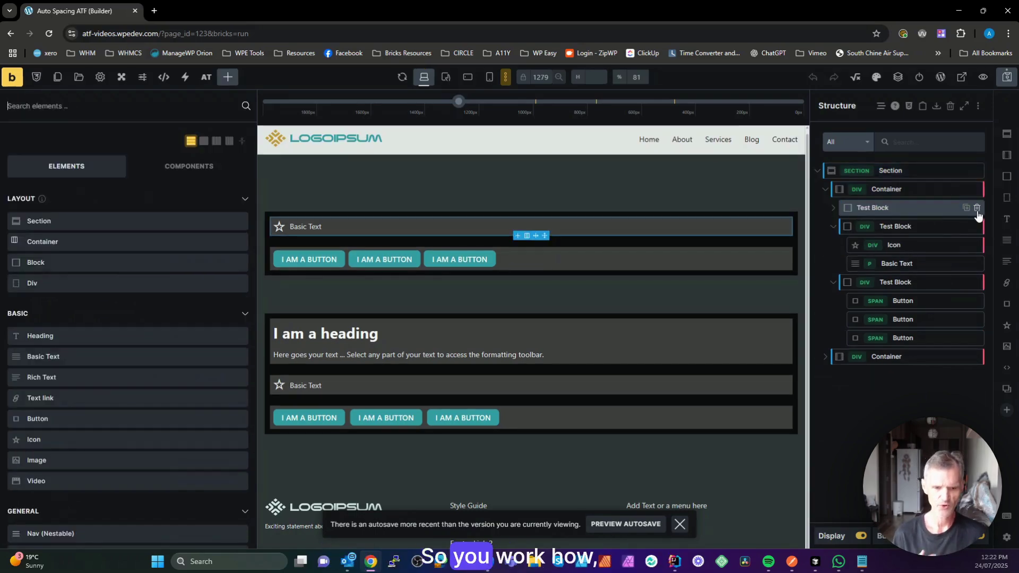